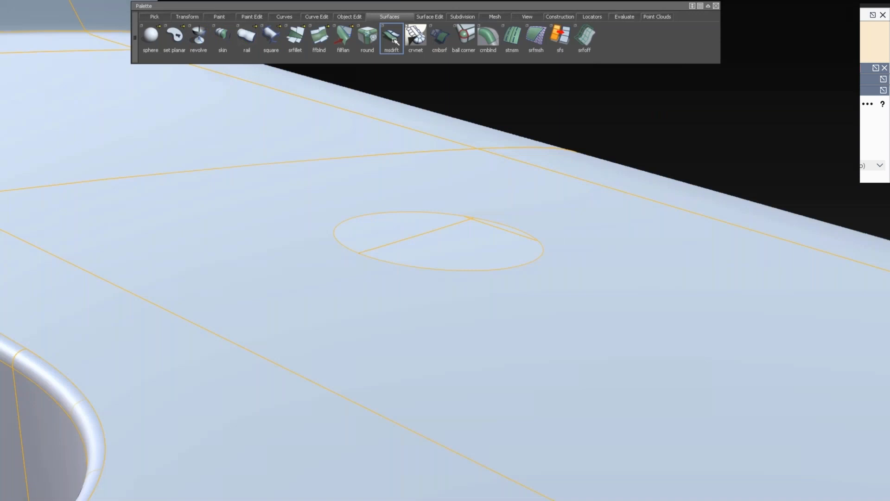
left_click(394, 41)
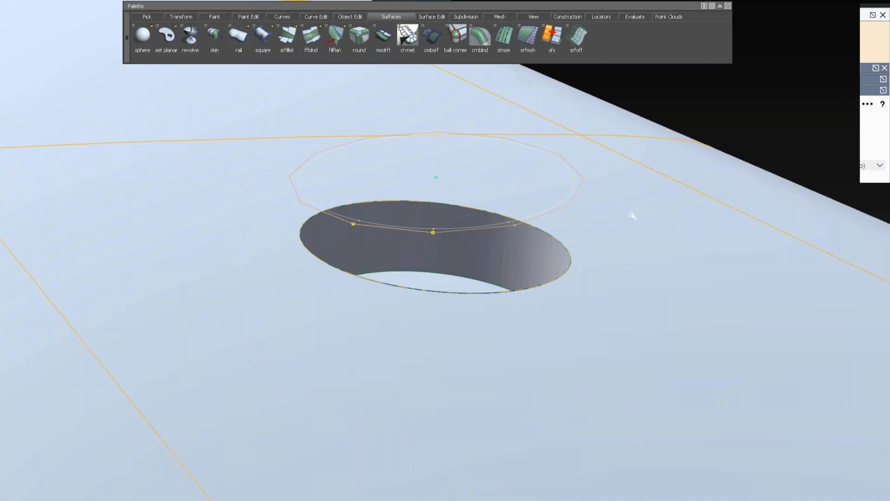
left_click_drag(632, 216, 566, 231)
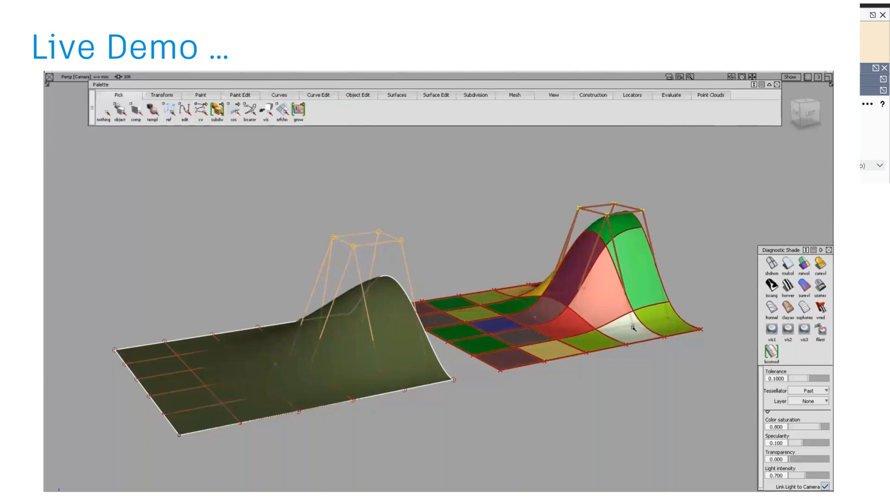
- Switch from the slide show to Alias AutoStudio and pick the purple plane to check its degree and spans
key("alt+Tab")
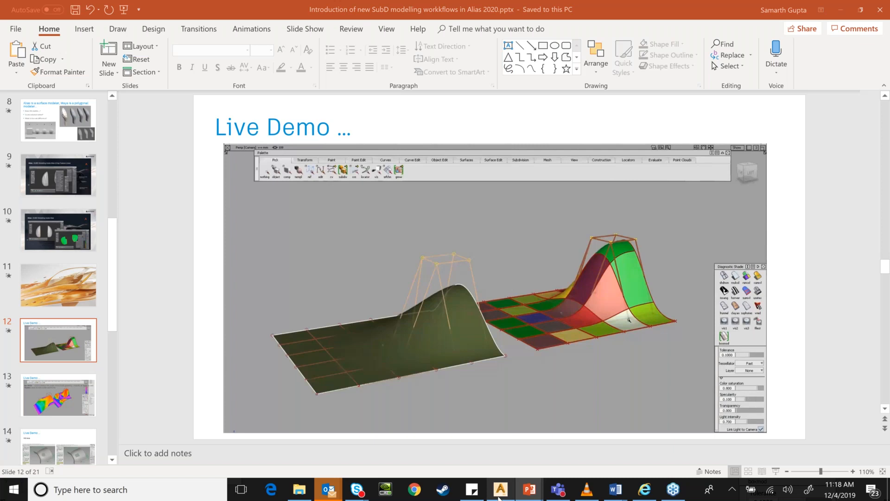
left_click(500, 489)
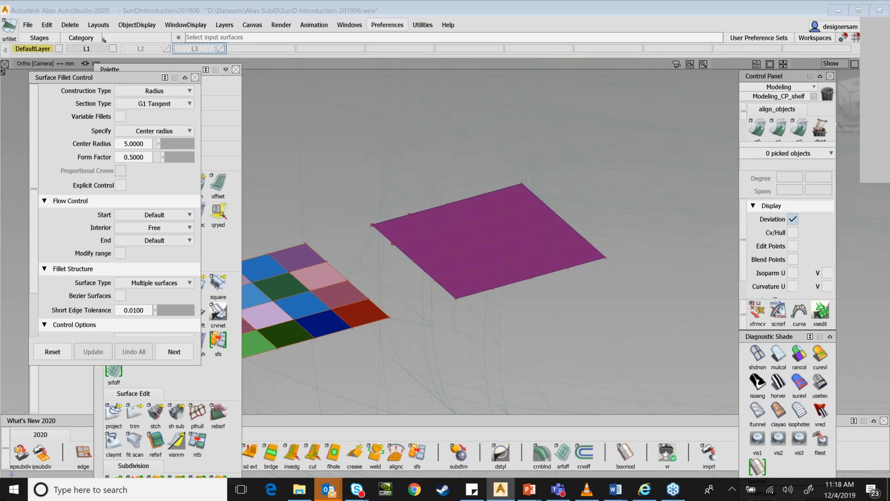
middle_click_drag(338, 317, 445, 315, "alt+shift")
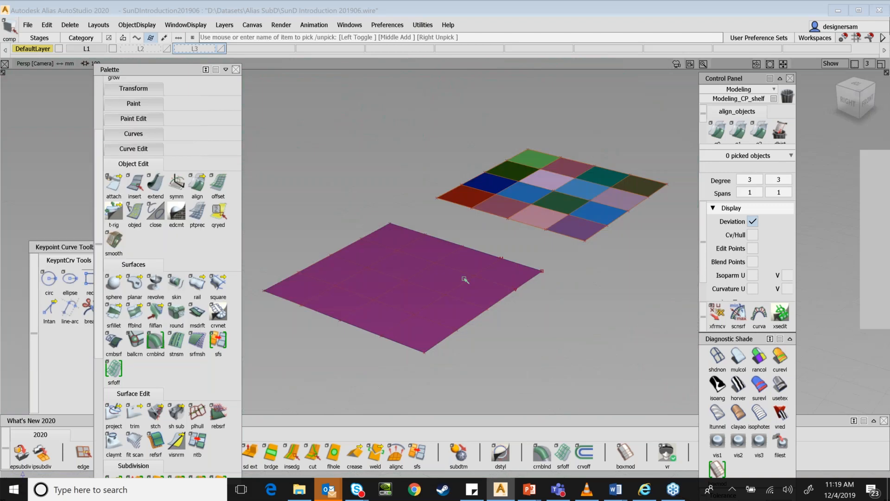
left_click(465, 279)
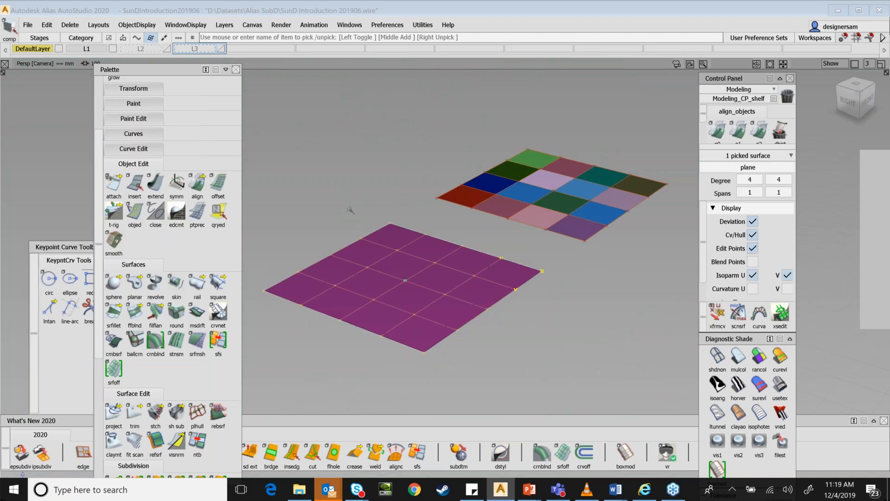
left_click_drag(502, 357, 513, 332, "ctrl+shift")
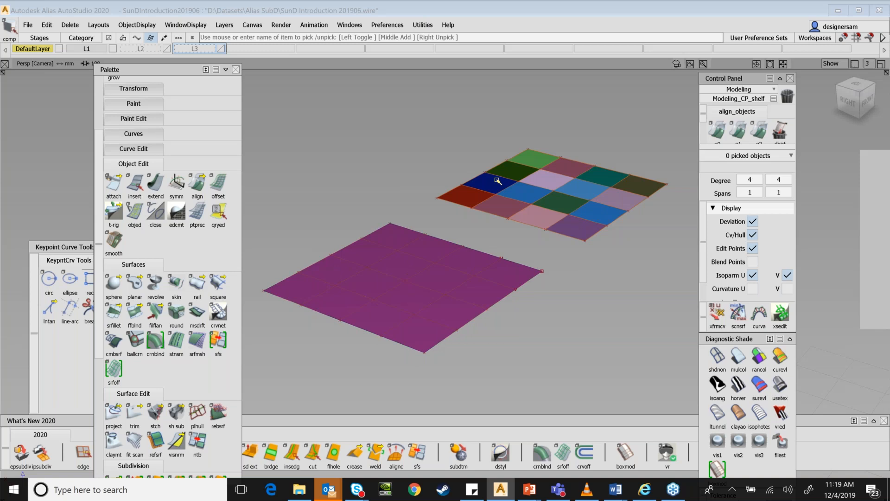
- Pick the multicoloured subdivision plane and review its details in the Information Window
scroll(140, 133, "up", 3)
left_click_drag(135, 132, 153, 133)
left_click(349, 25)
mouse_move(364, 81)
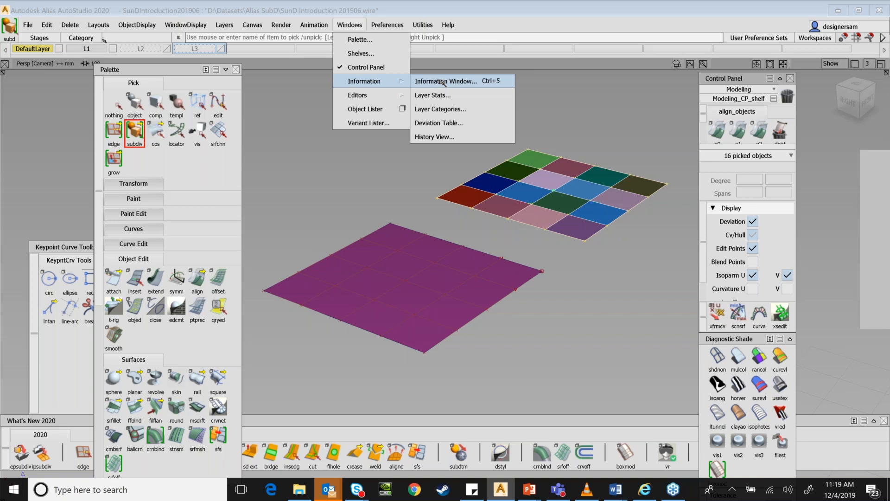
left_click(444, 82)
left_click(849, 125)
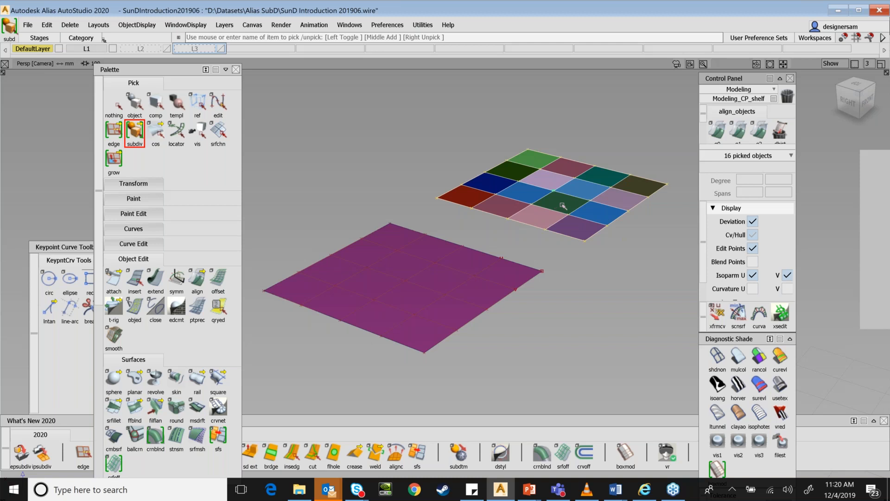
- Deselect the subdivision plane and display both planes with plain grey multi-color diagnostic shading
left_click(563, 206)
left_click_drag(535, 195, 529, 198, "alt+shift")
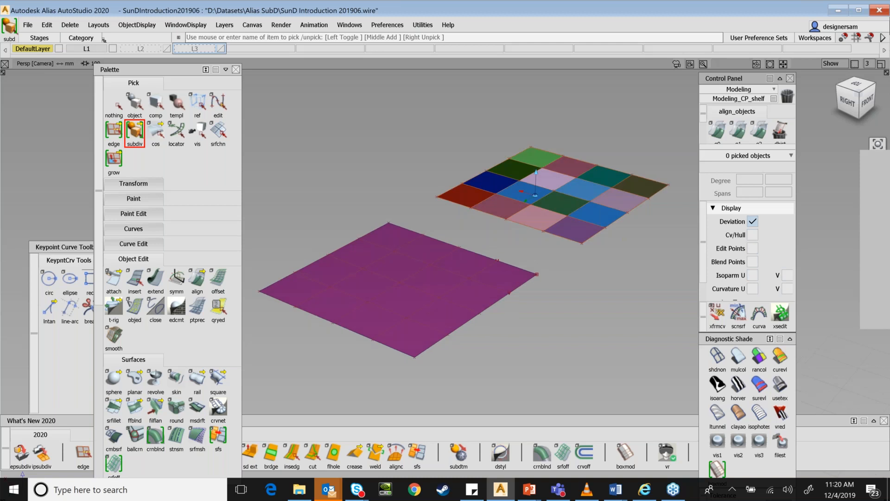
left_click(738, 357)
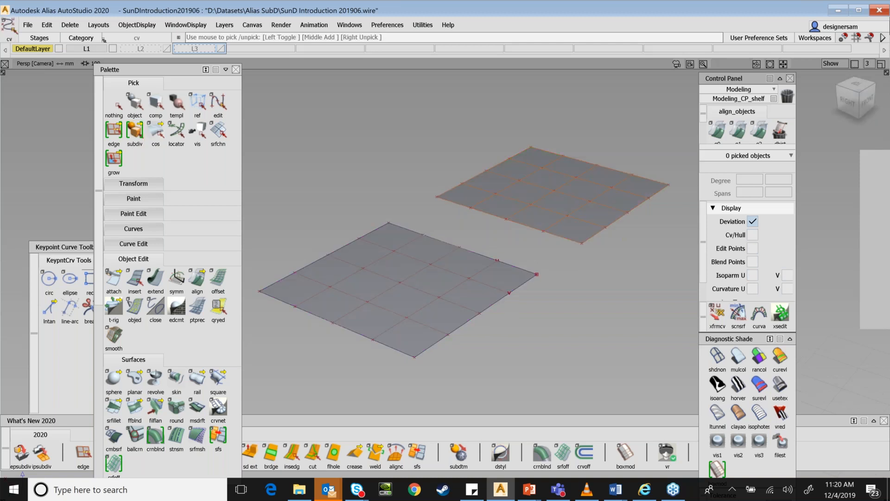
- Pick matching control vertices near the centre and far edge of both planes and move them up together into humps
left_click(400, 281)
left_click_drag(441, 240, 478, 272)
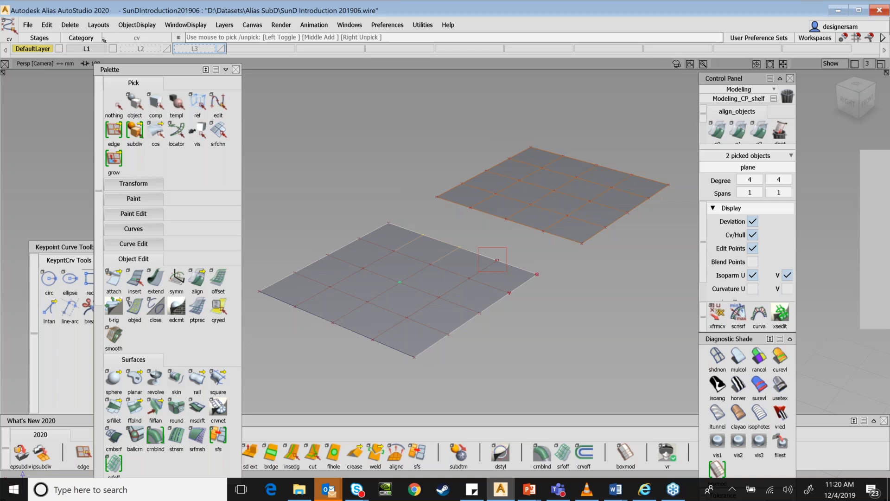
left_click_drag(479, 248, 507, 271)
left_click_drag(591, 153, 601, 165)
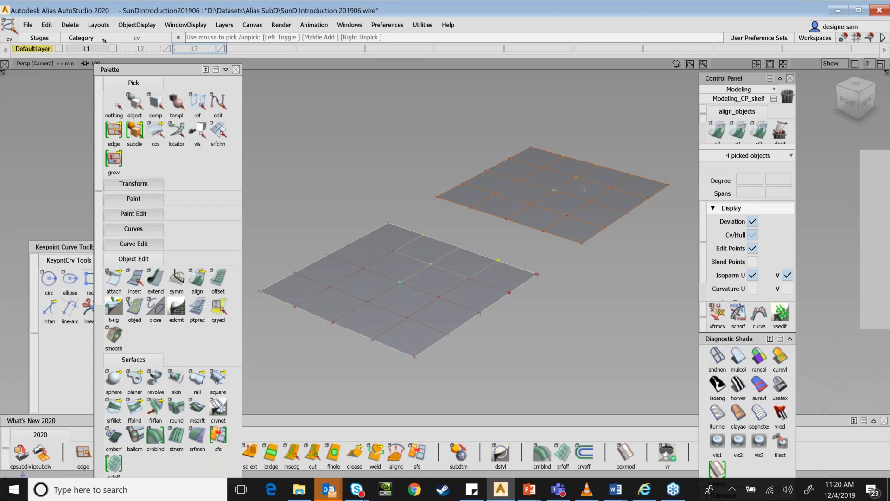
left_click(597, 279, "ctrl+shift")
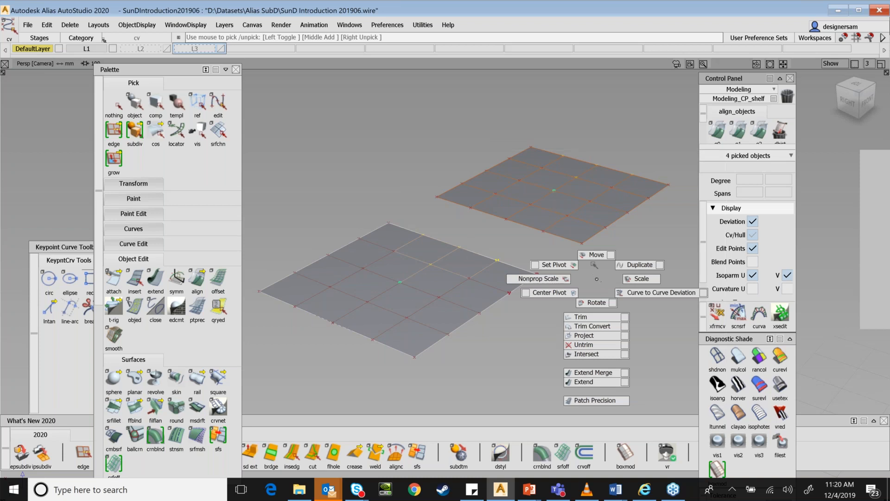
left_click(597, 255)
right_click_drag(594, 265, 591, 296)
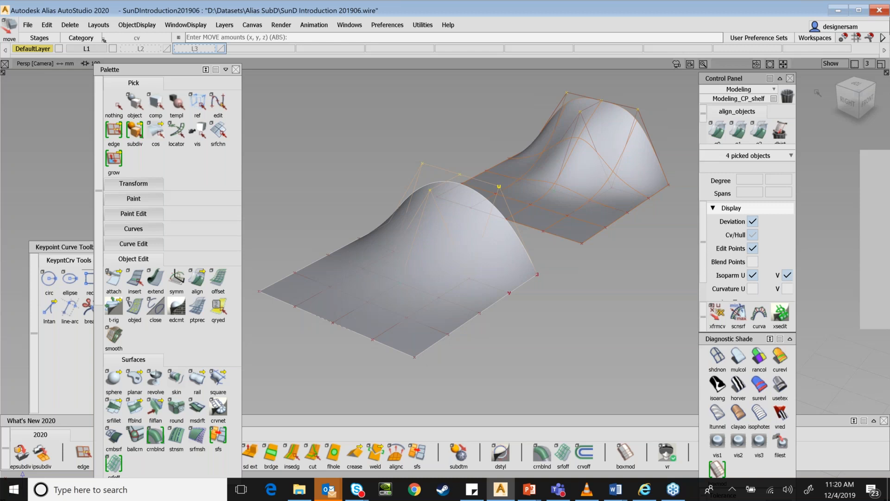
- Compare the two raised surfaces and their control points in the Right view and from several angles
left_click(847, 101)
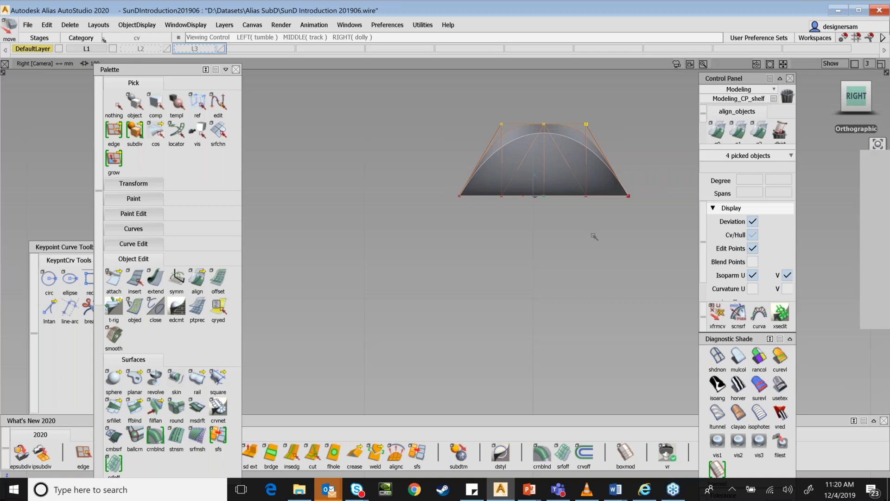
left_click_drag(594, 236, 556, 209, "alt+shift")
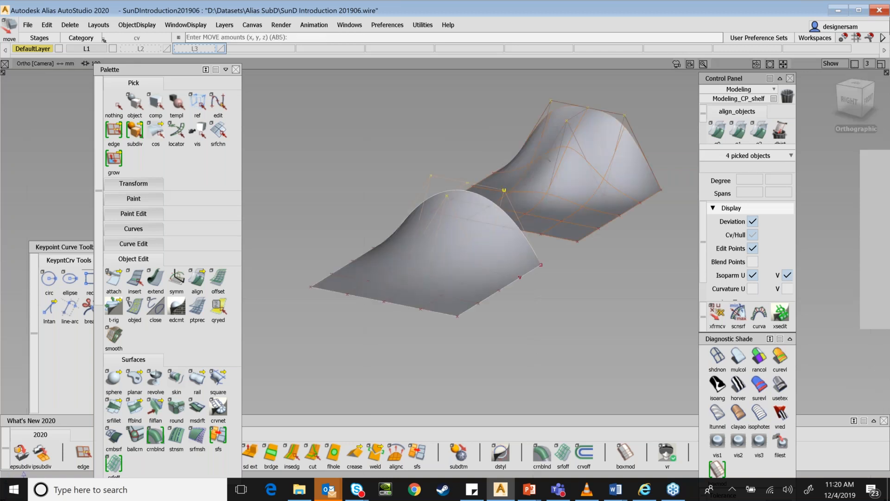
left_click_drag(574, 194, 609, 175, "alt+shift")
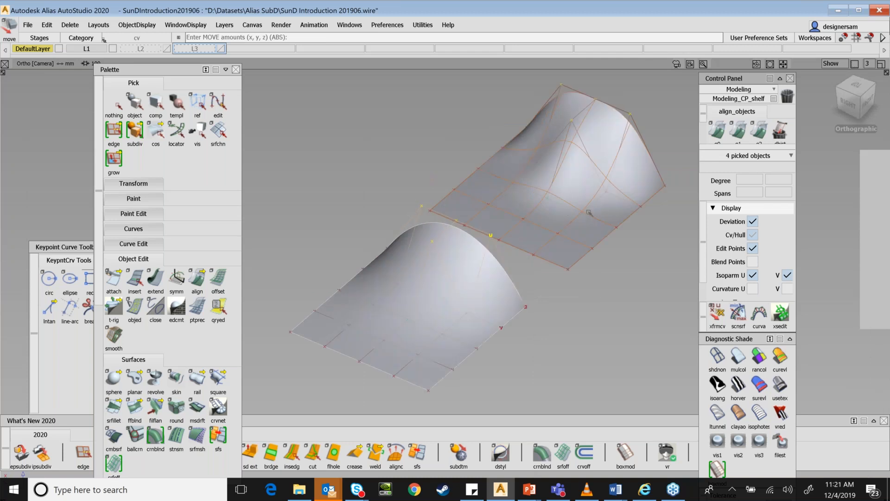
key("shift+alt")
mouse_move(569, 278)
left_mouse_down("alt+shift")
mouse_move(575, 268)
mouse_move(578, 311)
mouse_move(574, 281)
left_mouse_up("alt+shift")
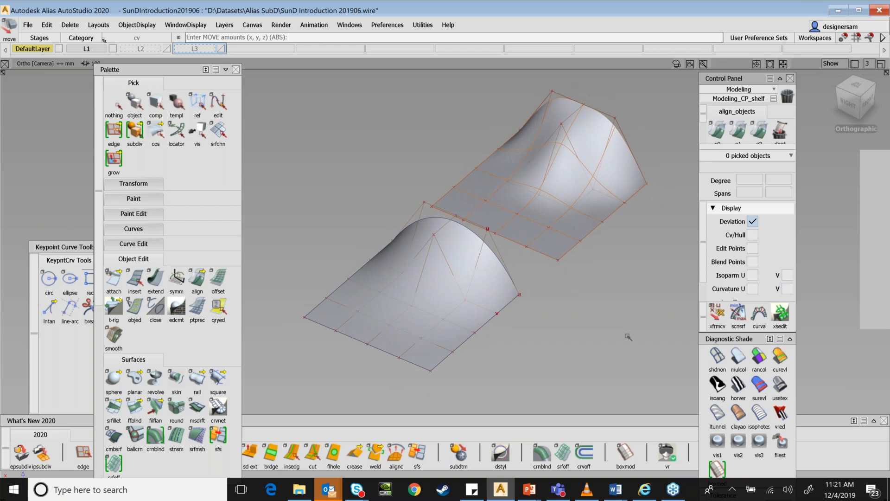
- Examine both raised surfaces with horizontal/vertical zebra shading, and return them to plain grey shading
left_click_drag(724, 167, 748, 147)
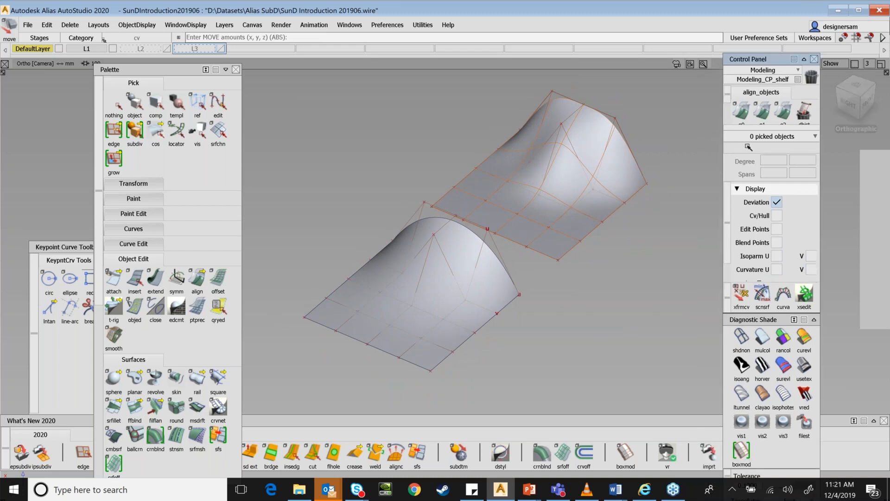
left_click(762, 367)
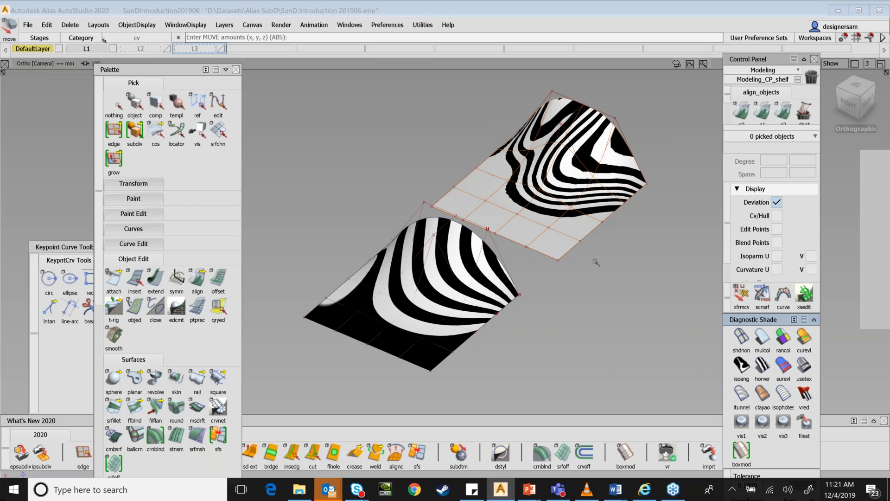
left_click_drag(596, 263, 591, 274, "alt+shift")
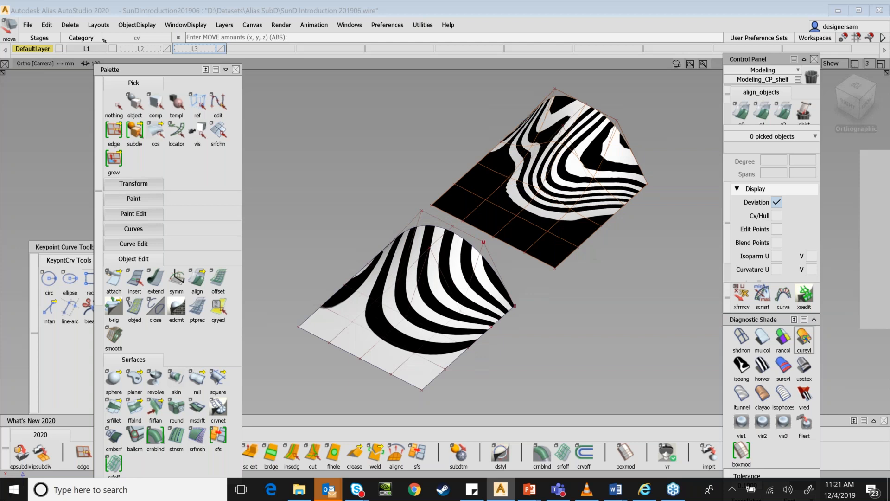
left_click(783, 337)
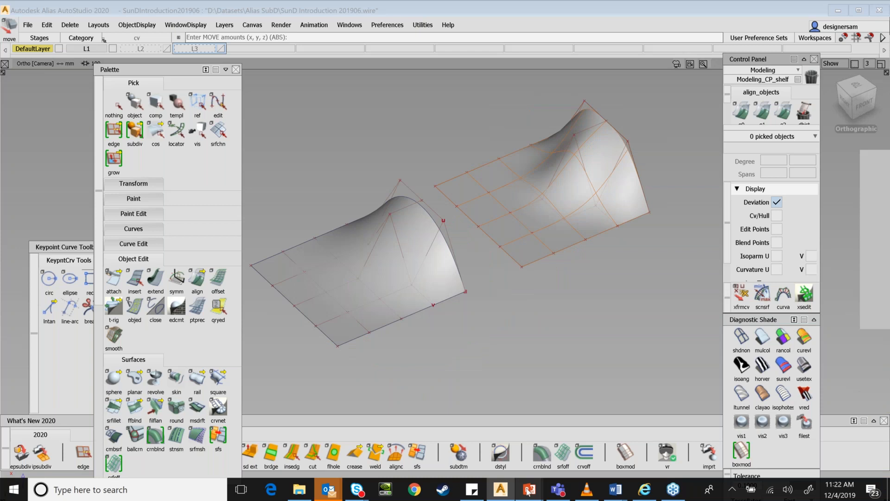
- Show the Fill Hole slide, slide 14, in the PowerPoint presentation and return to Alias AutoStudio
left_click(529, 489)
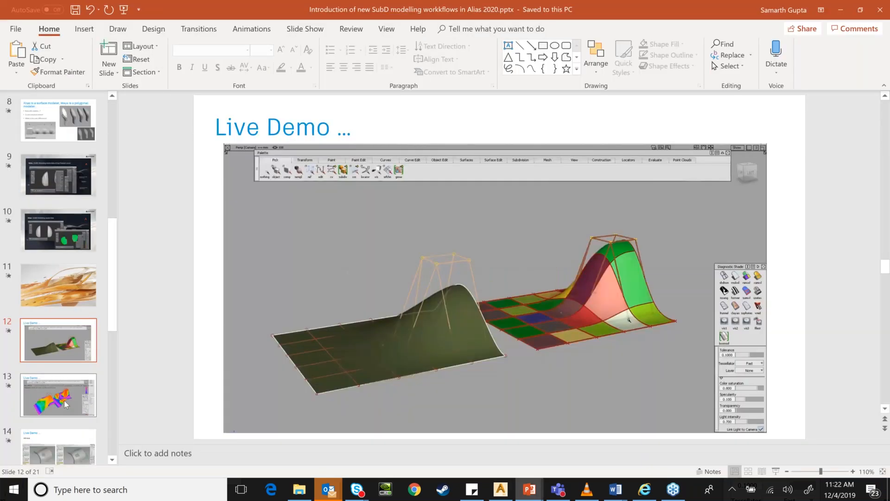
left_click(93, 443)
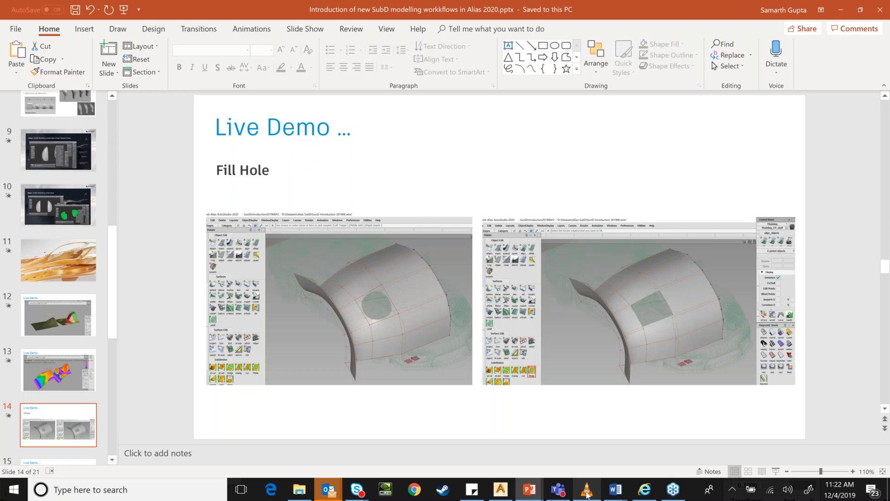
left_click(501, 489)
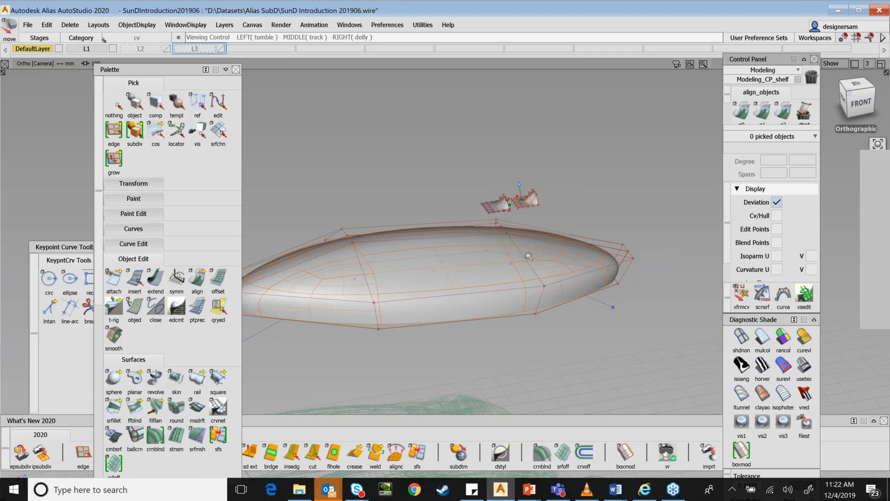
- In the Front view, draw an arching four-segment polyline in the empty area above the raised end of the body surface
left_click(860, 101, "alt+shift")
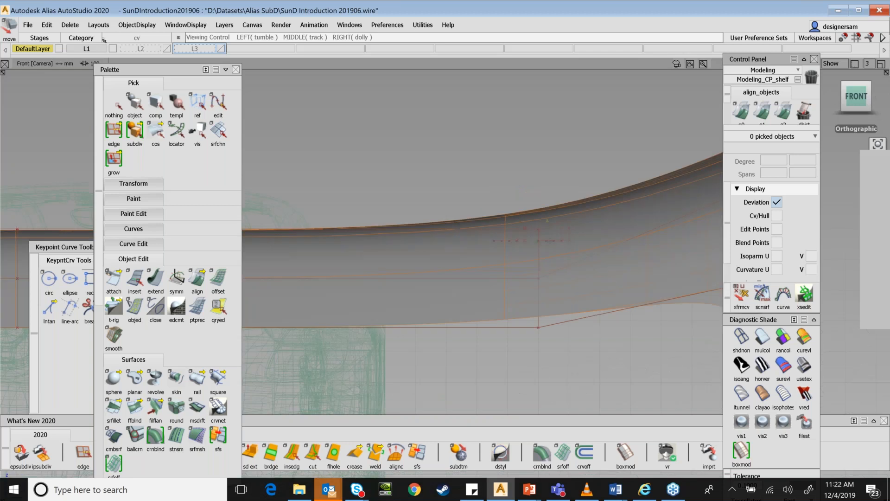
right_click_drag(578, 200, 475, 194, "alt+shift")
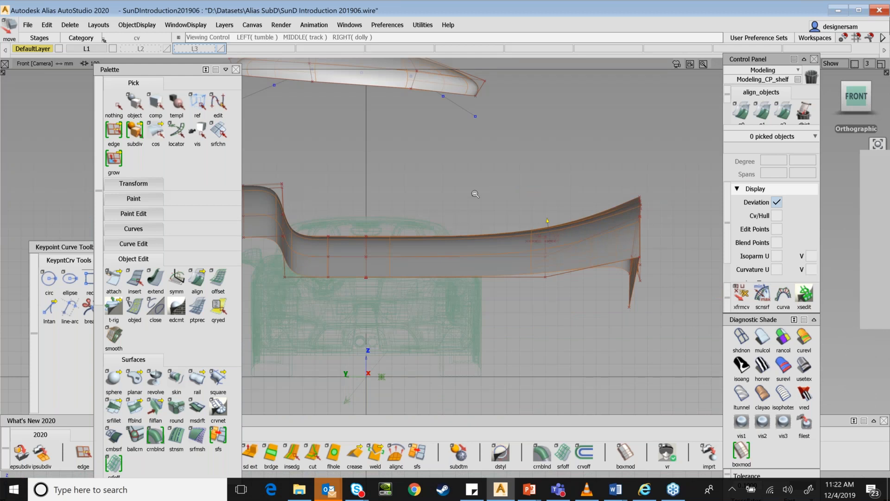
right_click_drag(476, 194, 686, 148, "alt+shift")
middle_click_drag(686, 148, 474, 267, "alt+shift")
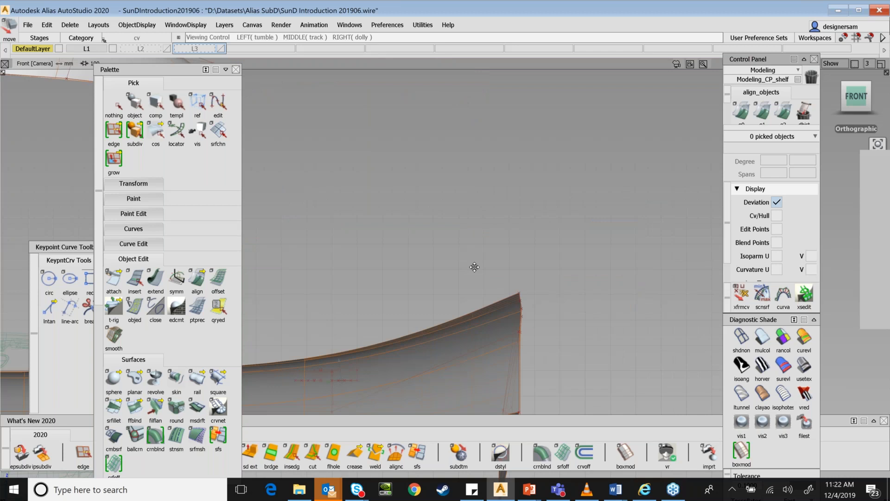
middle_click_drag(475, 267, 449, 401, "alt+shift")
right_click_drag(450, 401, 386, 401, "alt+shift")
left_click_drag(99, 165, 99, 211)
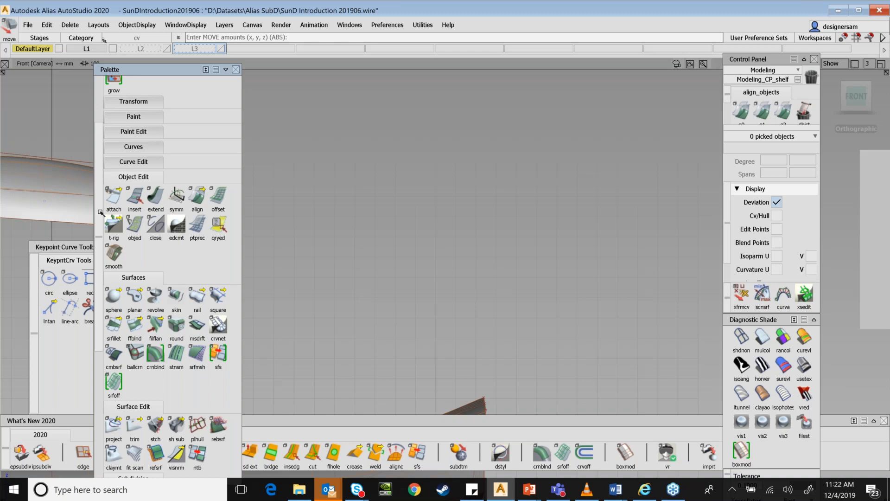
left_click_drag(101, 212, 101, 191)
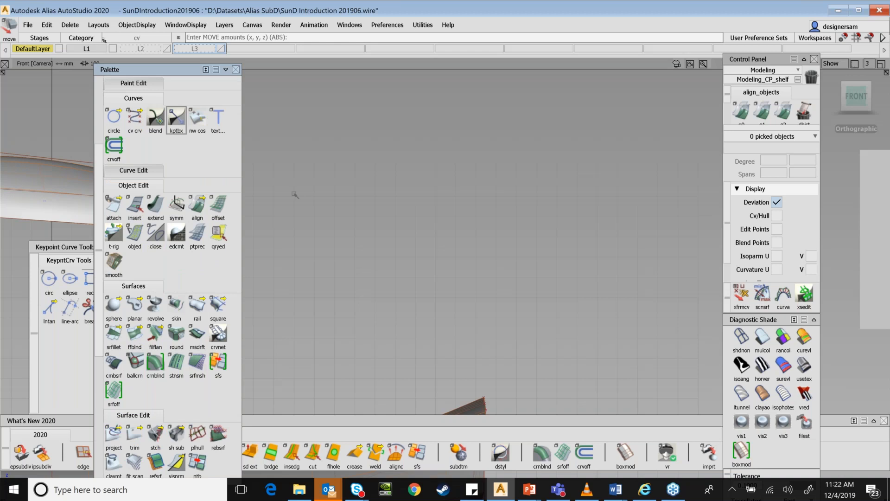
left_click_drag(132, 281, 173, 285)
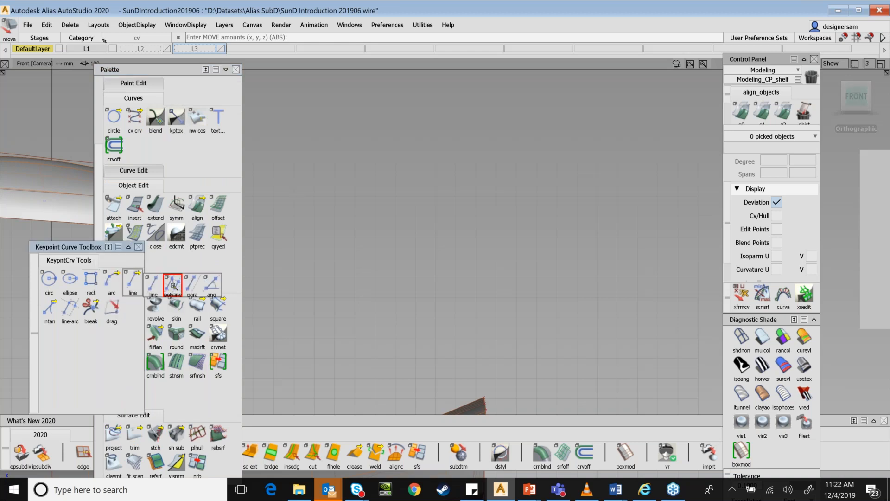
left_click(239, 326)
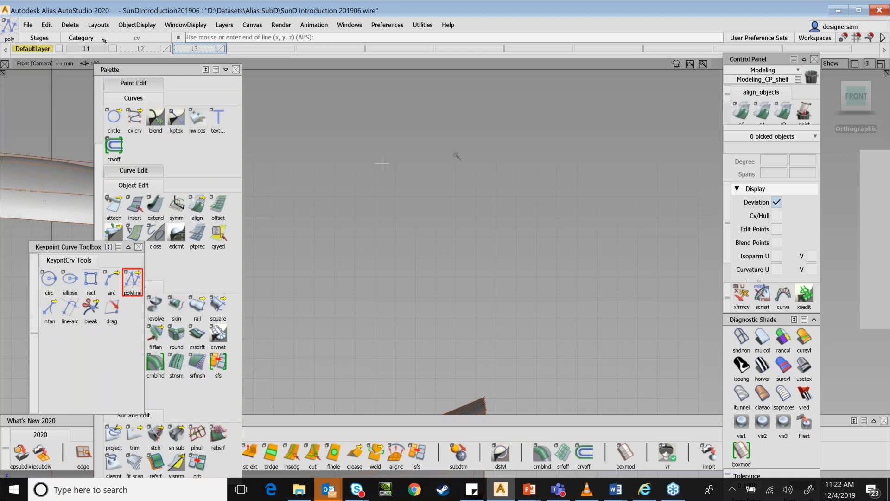
left_click(458, 153)
left_click(507, 160)
left_click(562, 208)
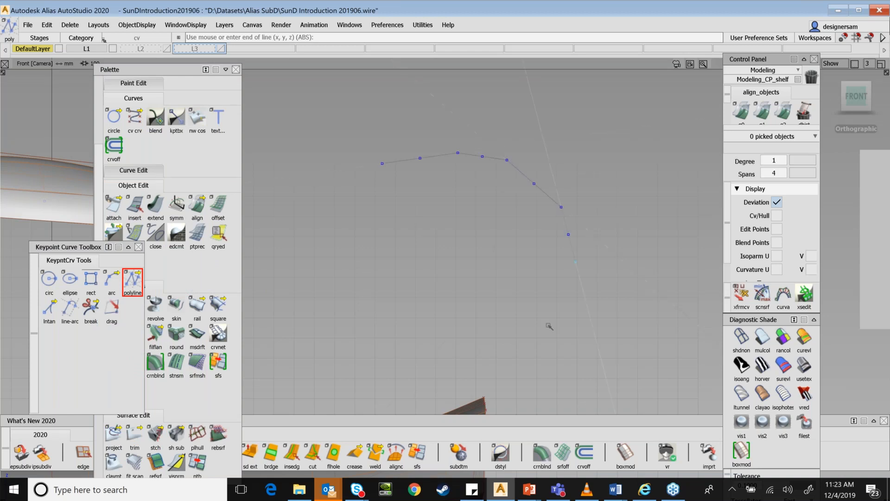
middle_click_drag(494, 263, 497, 266, "alt+shift")
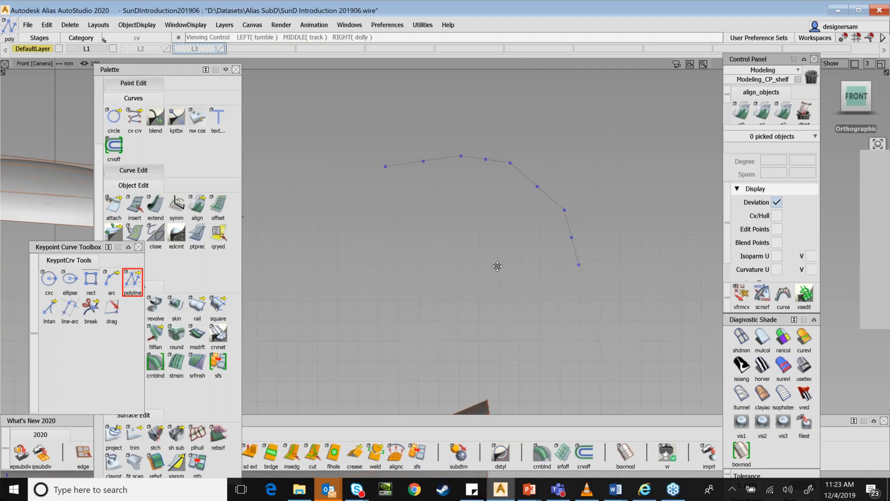
- Extrude the arching polyline sideways with the subdivision Extrude tool to form the first row of faces
right_click_drag(498, 266, 517, 239, "alt+shift")
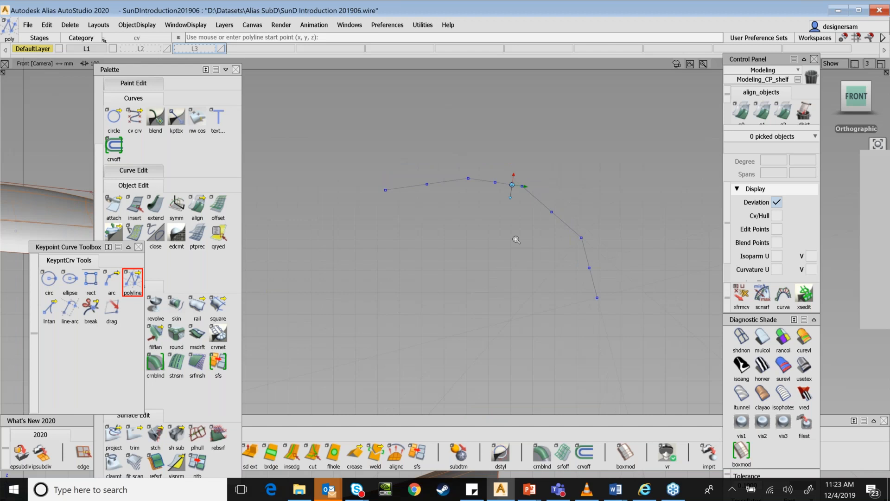
left_click_drag(516, 240, 438, 314, "alt+shift")
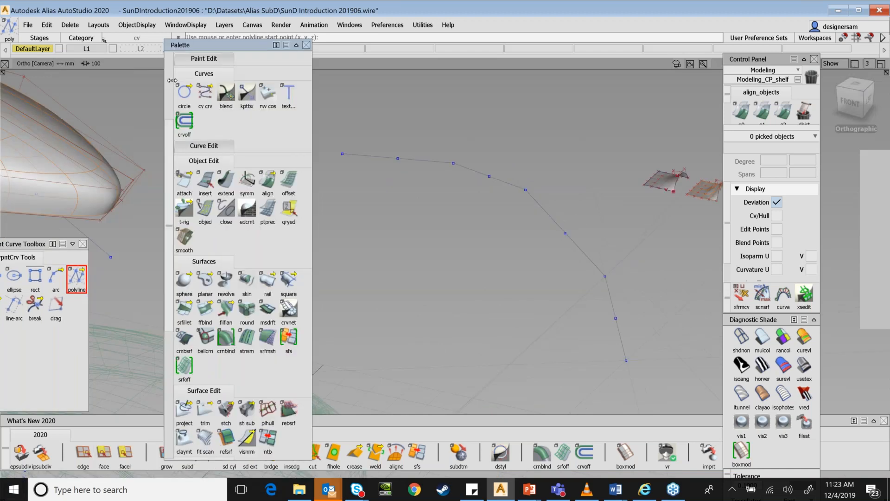
scroll(269, 319, "down", 5)
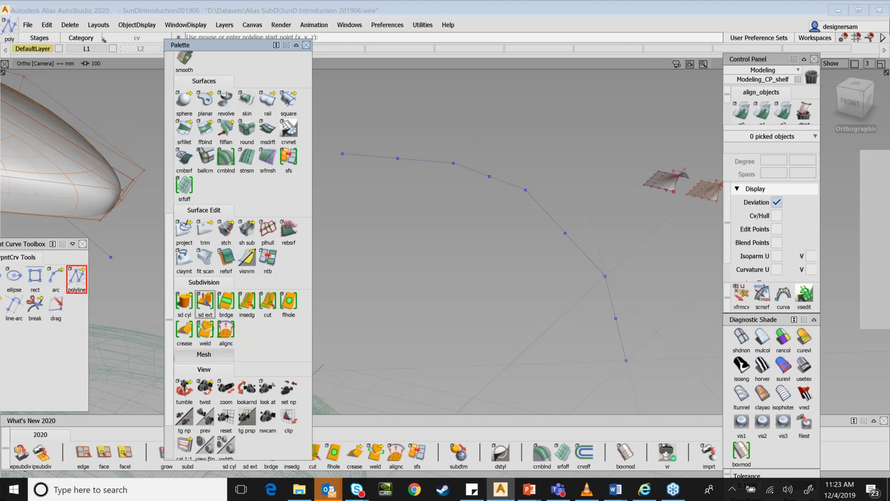
left_click(205, 303)
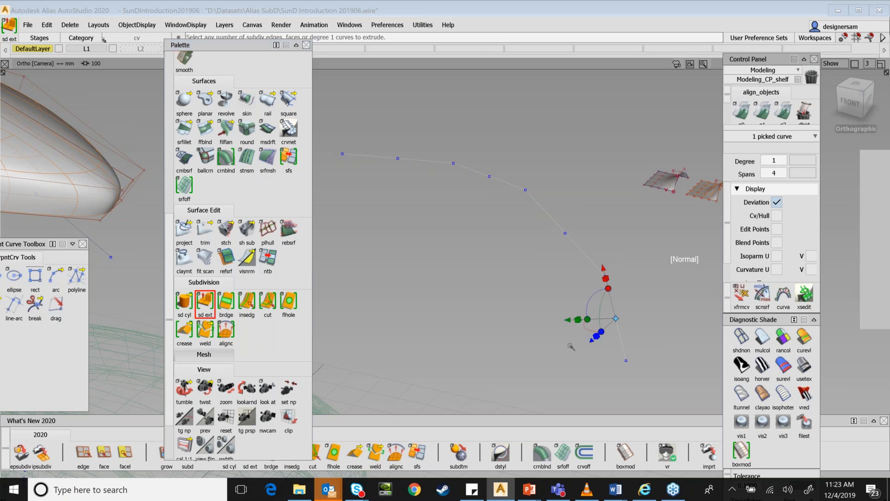
key("shift+alt")
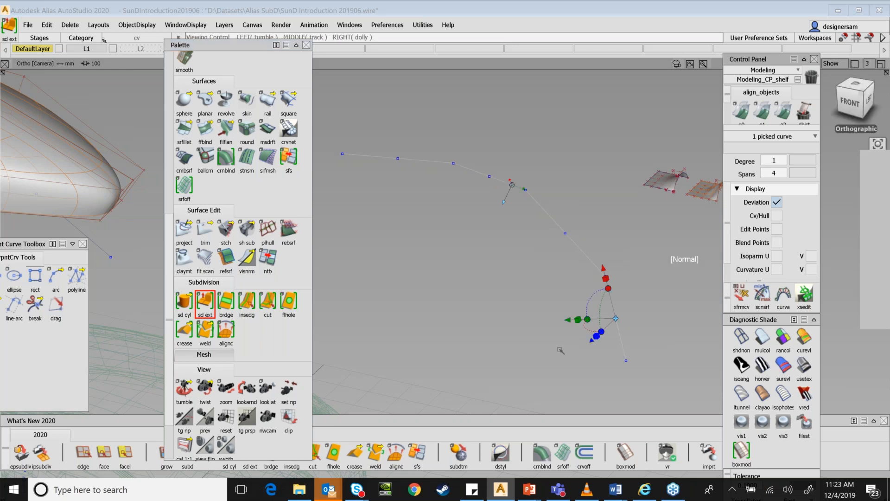
left_click_drag(560, 350, 505, 370, "alt+shift")
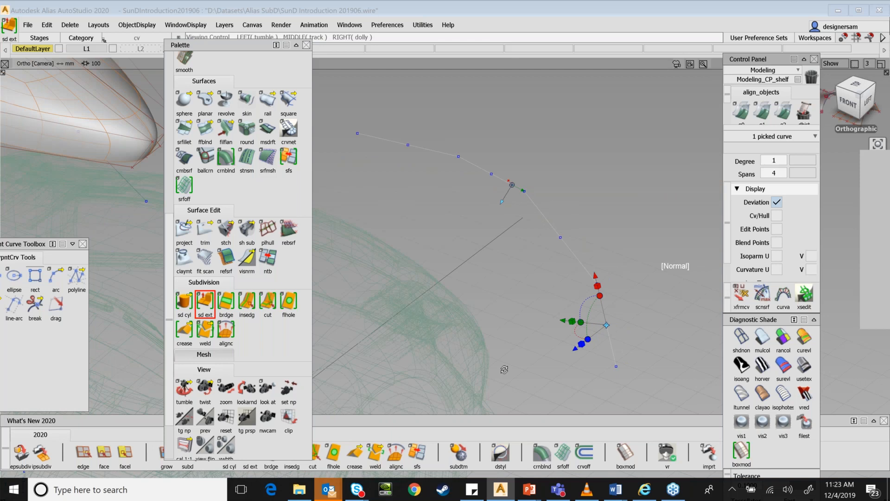
left_click_drag(504, 369, 511, 345, "alt+shift")
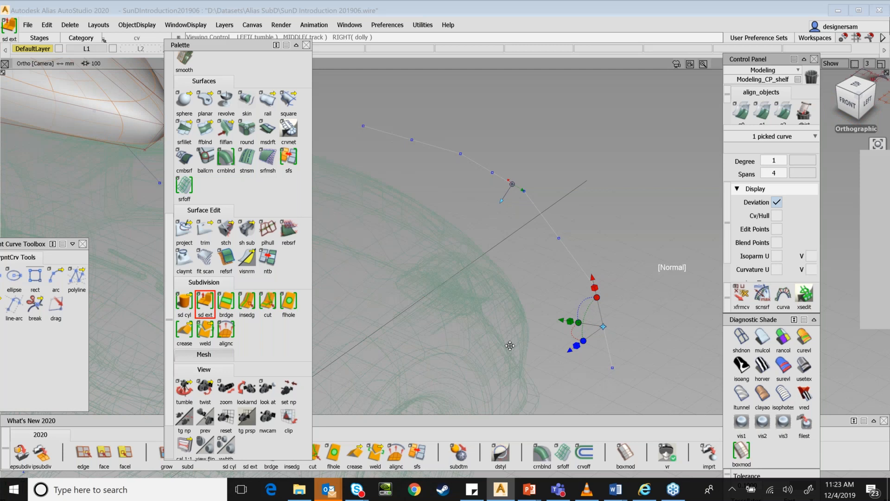
left_click_drag(510, 346, 545, 344, "alt+shift")
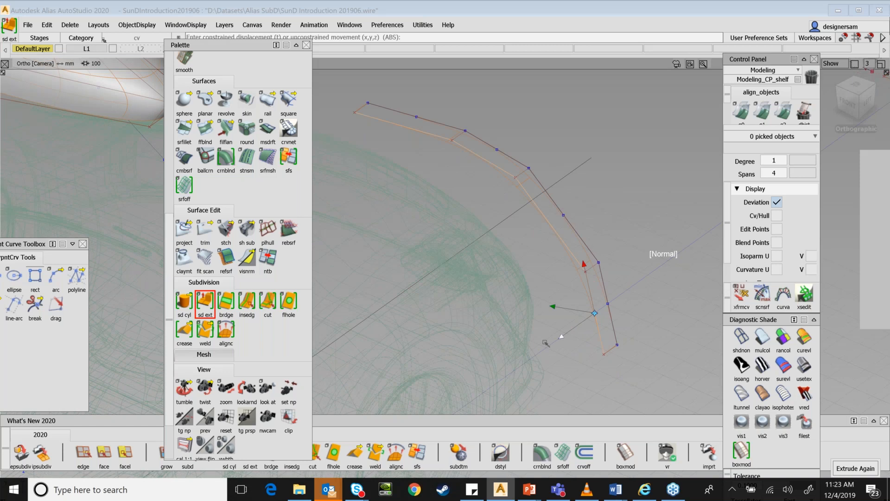
left_click_drag(546, 344, 488, 372)
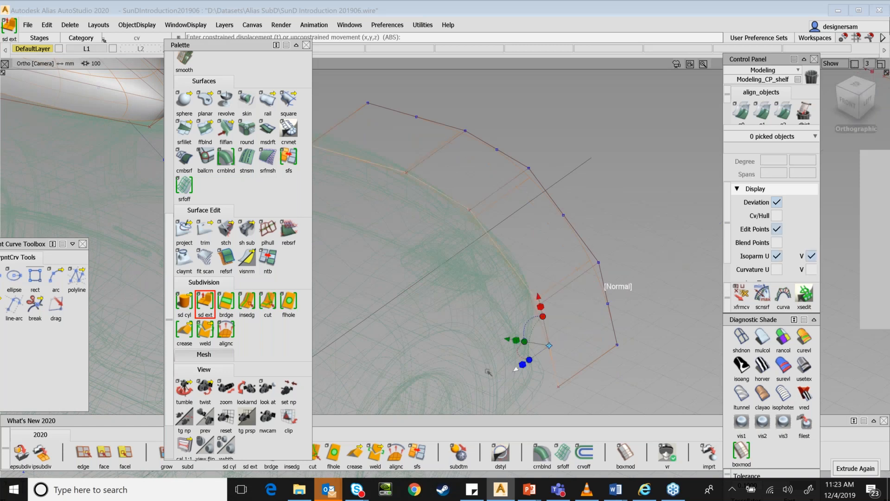
- Extrude two more rows of faces from the open edge, angling the third row downward
left_click_drag(488, 372, 488, 314)
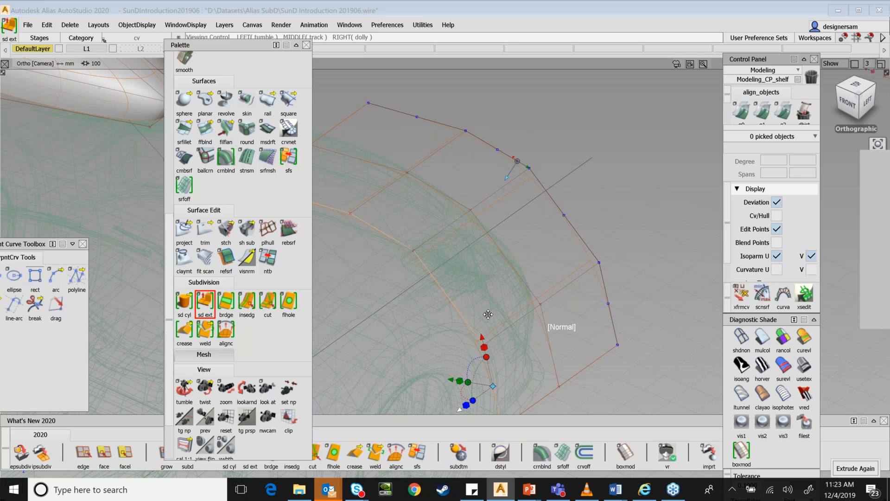
left_click_drag(488, 314, 522, 347, "alt+shift")
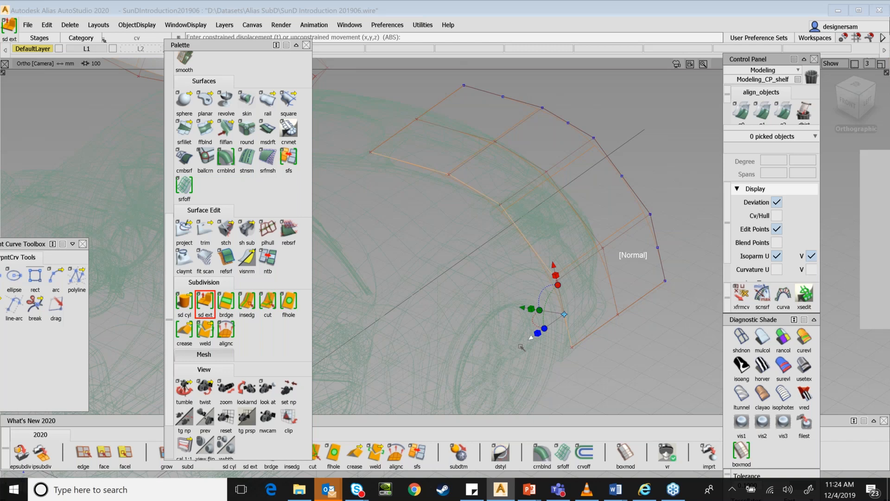
left_click_drag(522, 347, 520, 188)
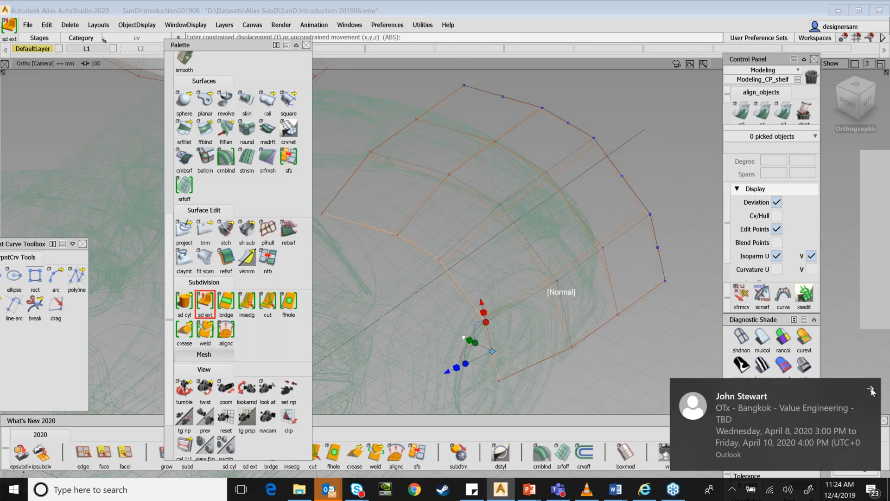
- Shade the extruded subdivision surface with Multi Color and view it from several angles
left_click(762, 340)
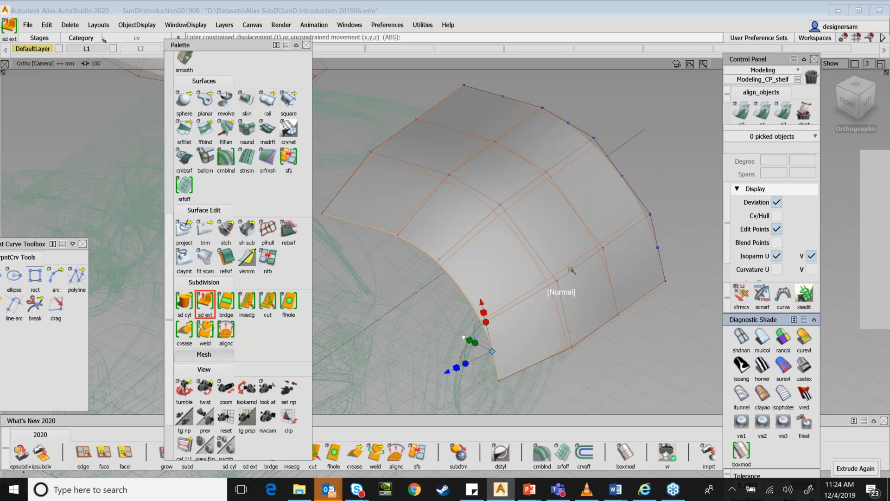
key("shift+alt")
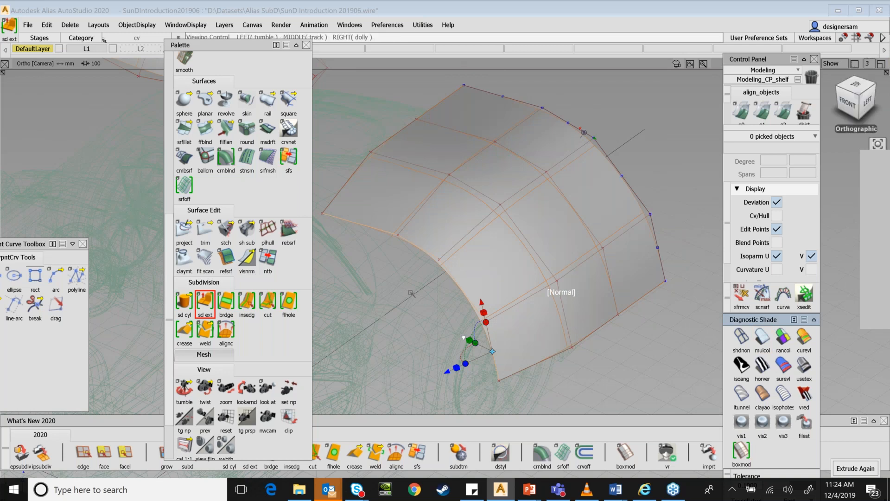
left_click_drag(410, 293, 458, 272, "alt+shift")
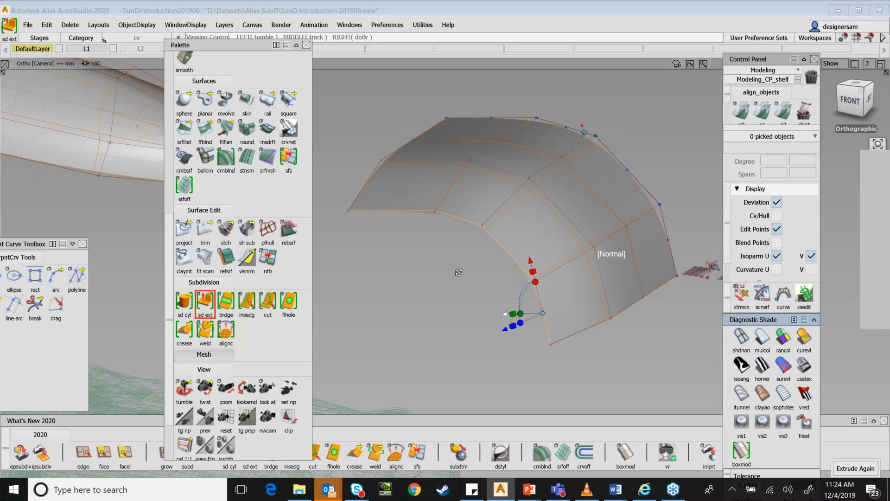
left_click_drag(459, 272, 536, 156, "alt+shift")
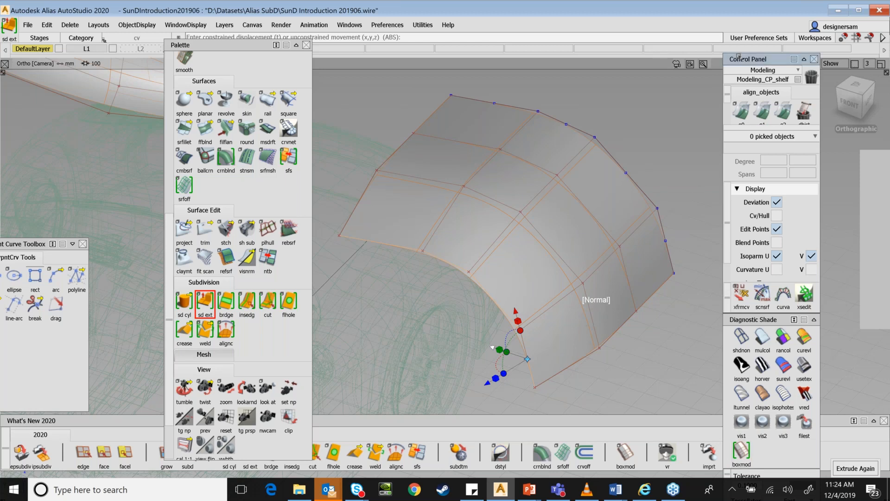
- Uncover the box mode tool by moving the Control Panel, and show the extruded surface in box mode
left_click_drag(743, 58, 761, 24)
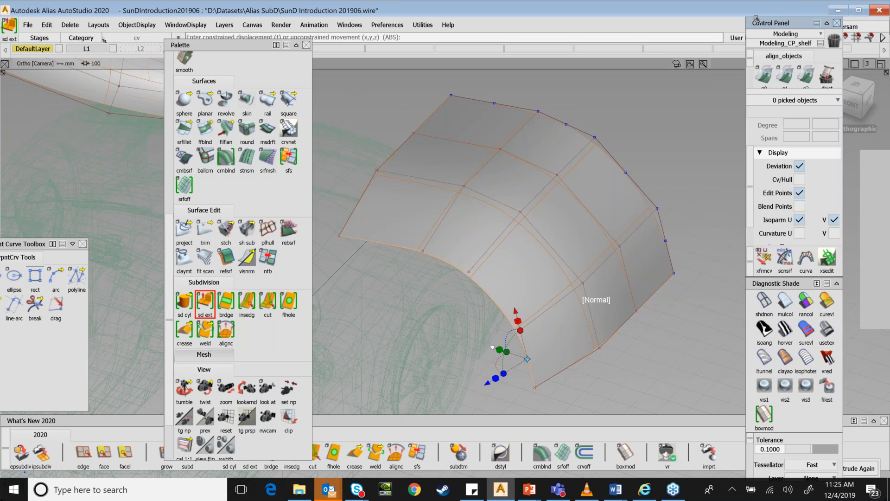
left_click_drag(756, 18, 752, 7)
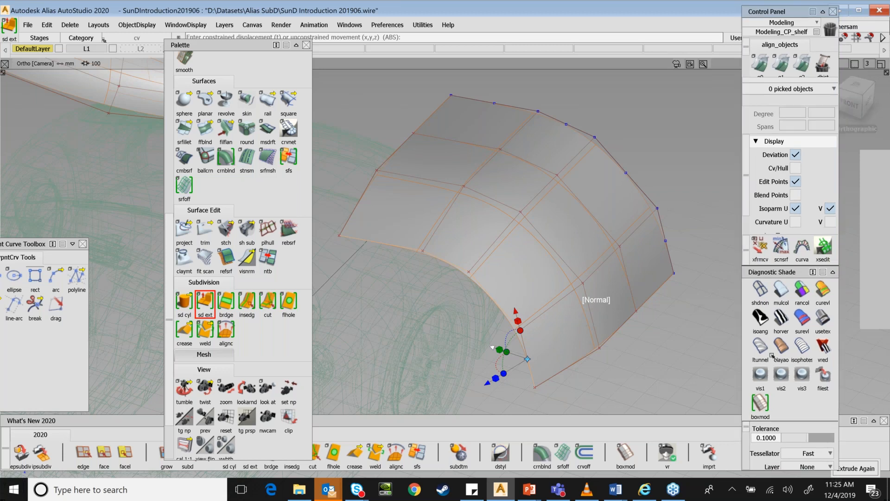
left_click(761, 403)
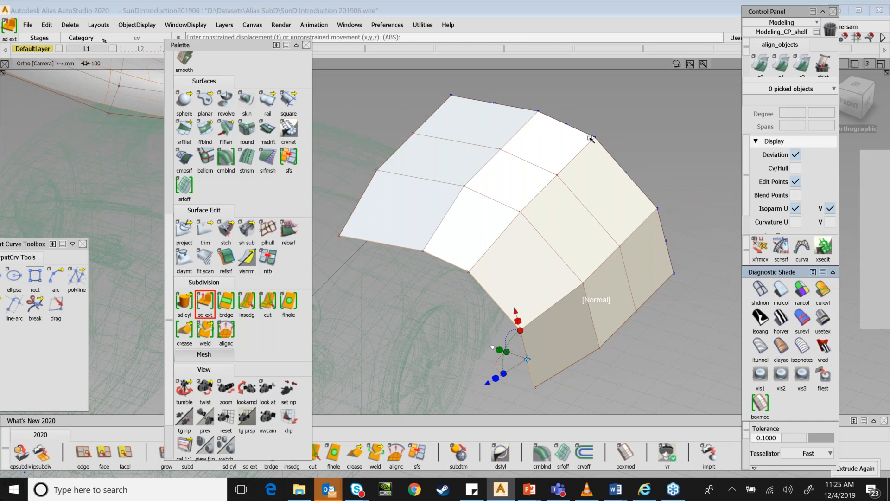
left_click(760, 290)
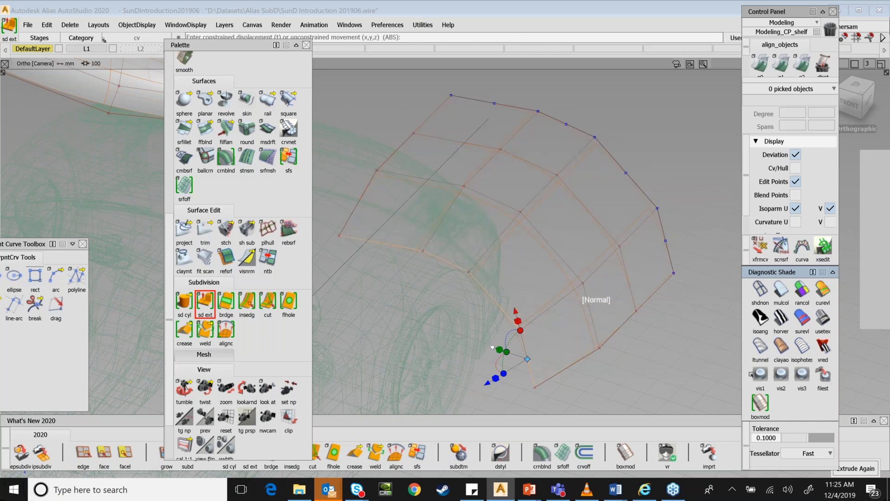
left_click(760, 403)
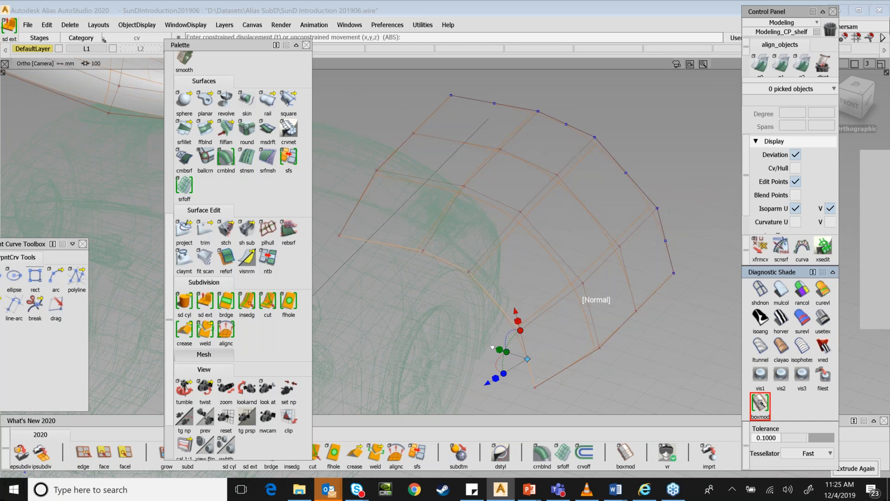
left_click(554, 168)
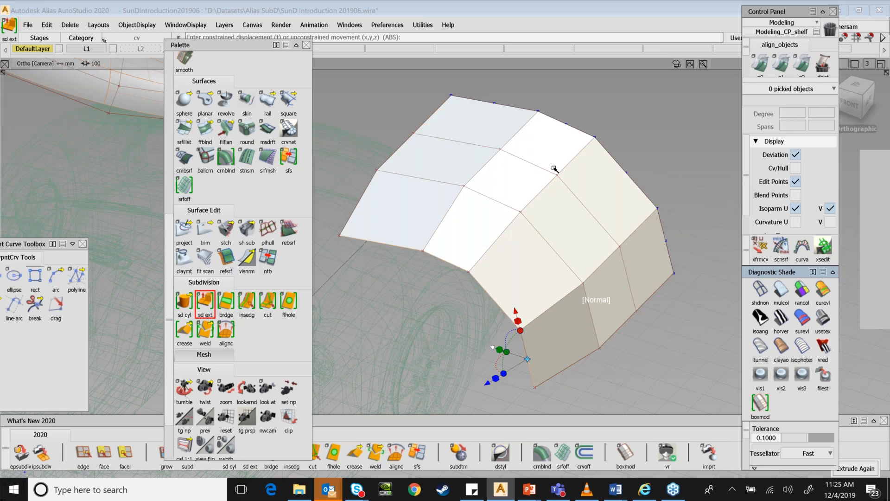
- Examine the faceted box mode shape from several angles, return to the smooth surface and end the extrusion
left_click_drag(555, 169, 409, 285, "alt+shift")
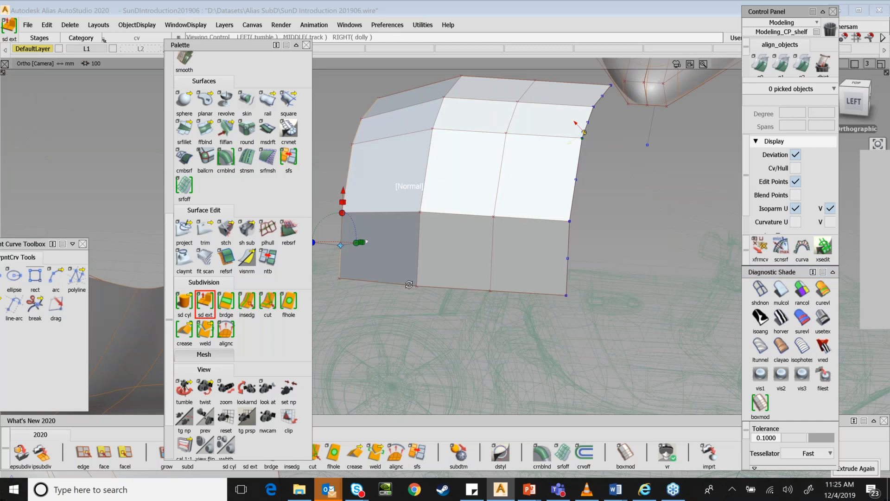
left_click_drag(409, 285, 552, 261, "alt+shift")
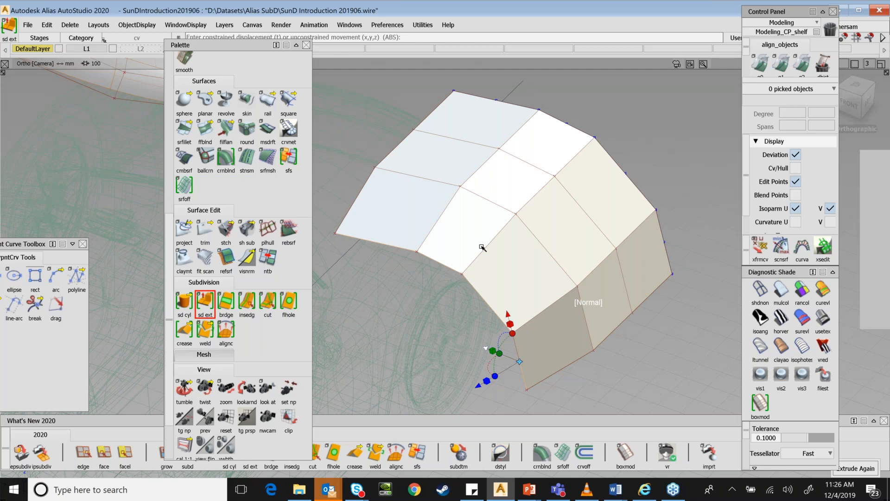
left_click_drag(482, 247, 541, 330, "alt+shift")
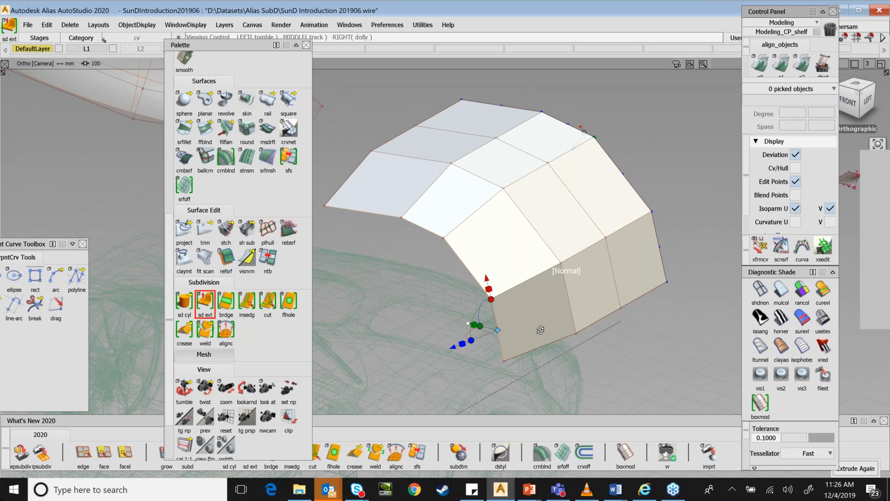
left_click_drag(540, 330, 540, 354, "alt+shift")
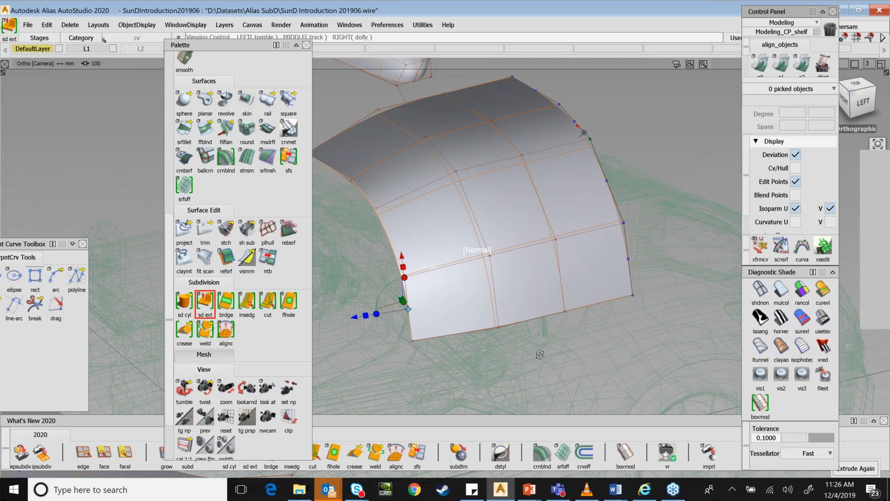
left_click_drag(540, 354, 545, 209, "alt+shift")
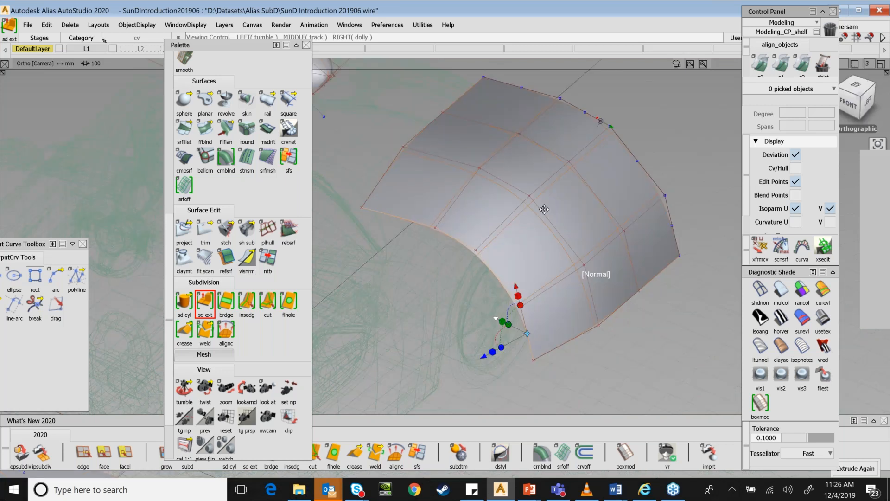
left_click_drag(544, 209, 449, 225, "alt+shift")
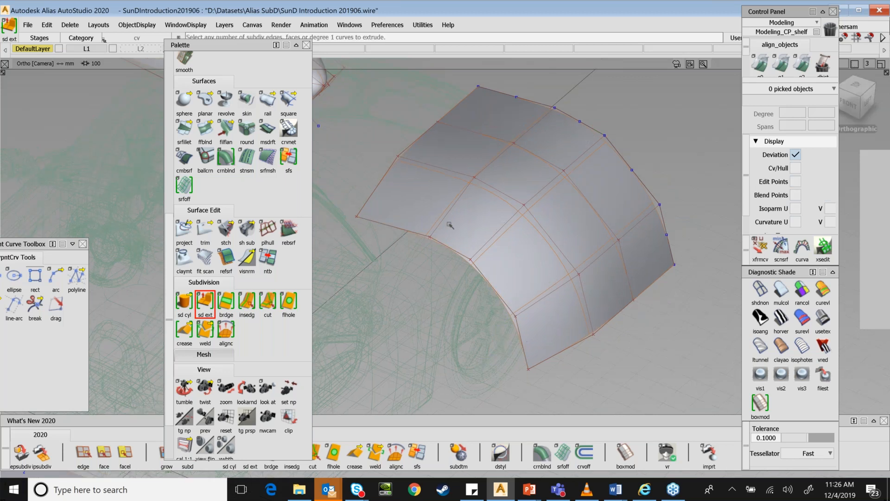
- Pick edges along the arch's free border with the subdivision edge picker and move them slightly upward
scroll(223, 148, "up", 10)
left_click_drag(184, 106, 264, 120)
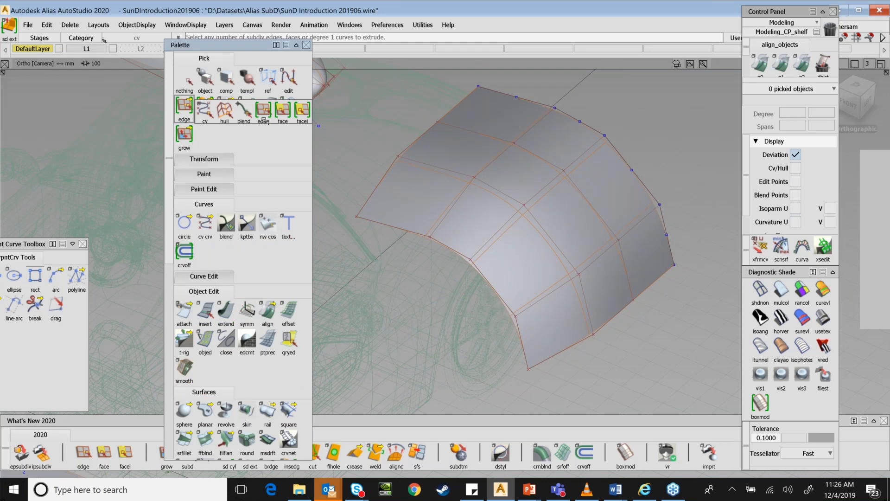
left_click_drag(263, 120, 263, 120)
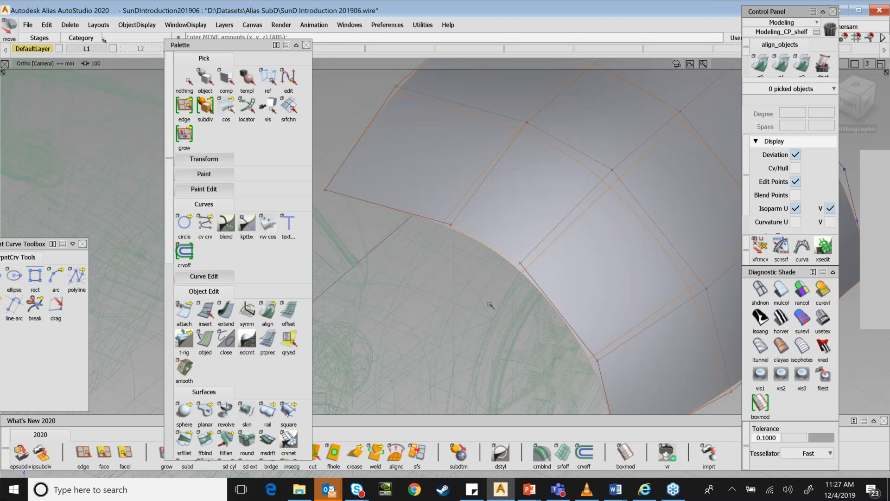
right_click_drag(490, 304, 518, 299)
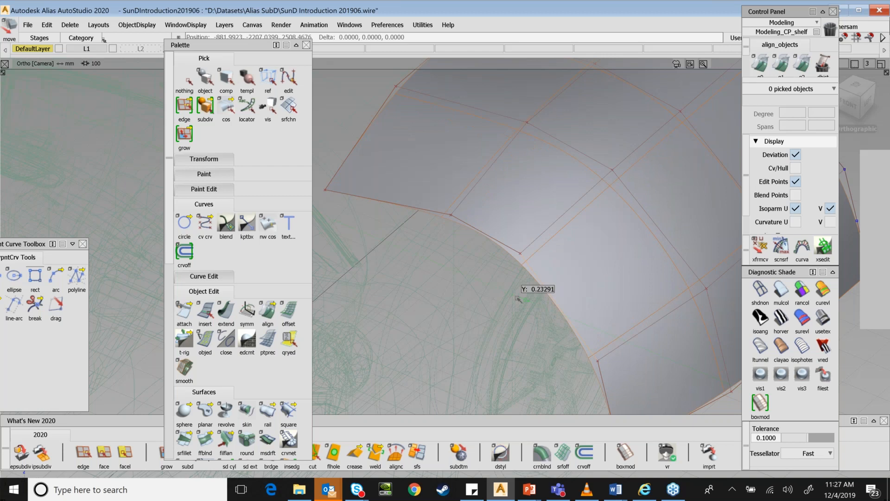
middle_click_drag(518, 299, 514, 300)
- Switch to subdivision face picking, pick a face at the arch's free border and move it up about 132 mm in Z
left_click_drag(514, 299, 551, 236, "ctrl+shift")
left_click(560, 219)
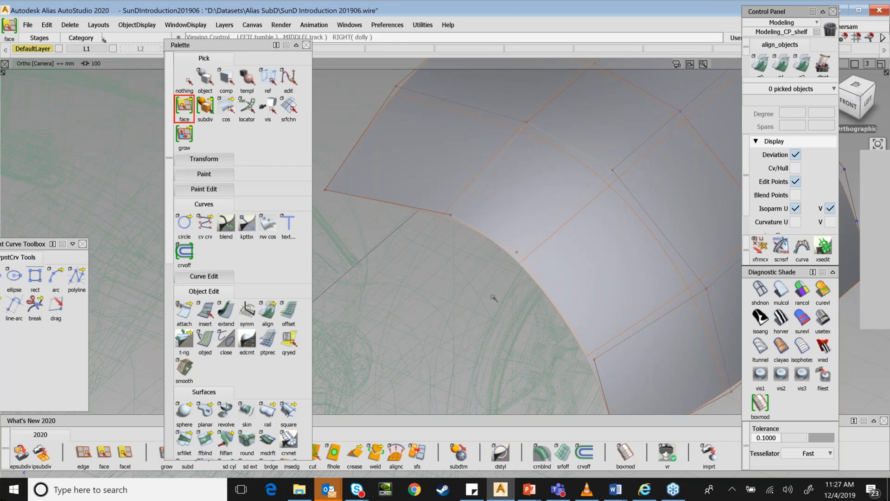
right_click_drag(493, 297, 492, 320)
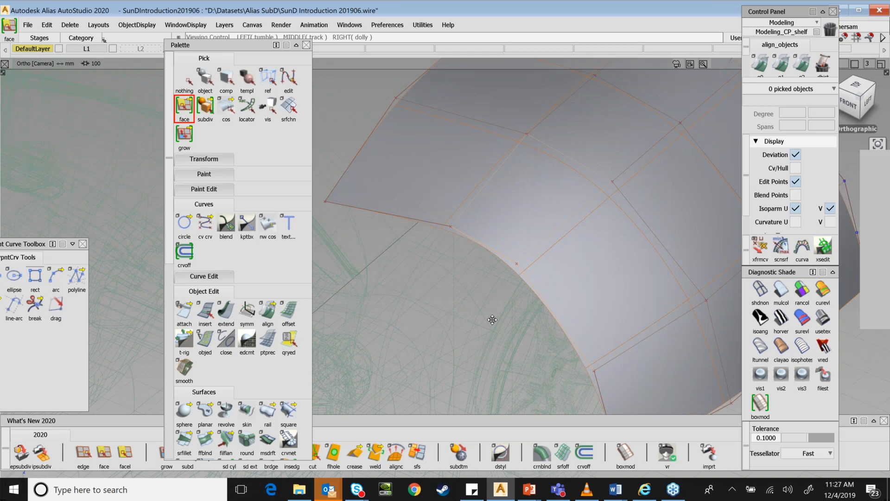
left_click_drag(493, 319, 462, 334, "alt+shift")
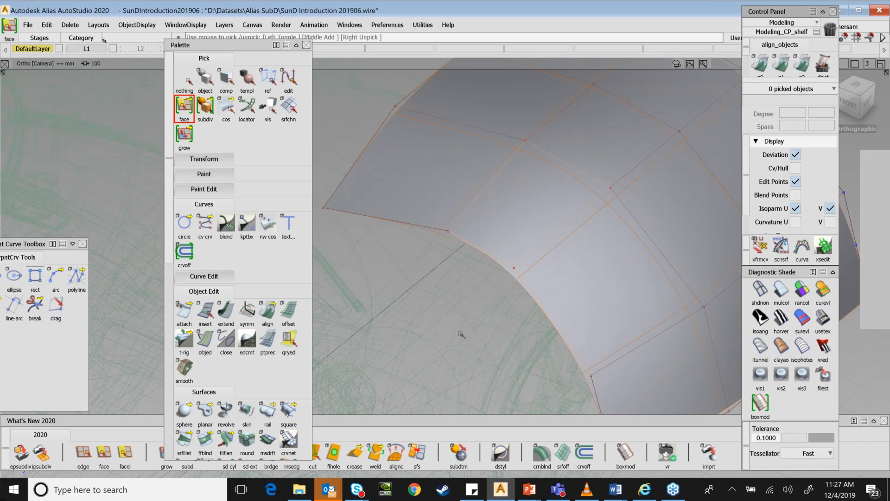
right_click_drag(461, 334, 470, 280)
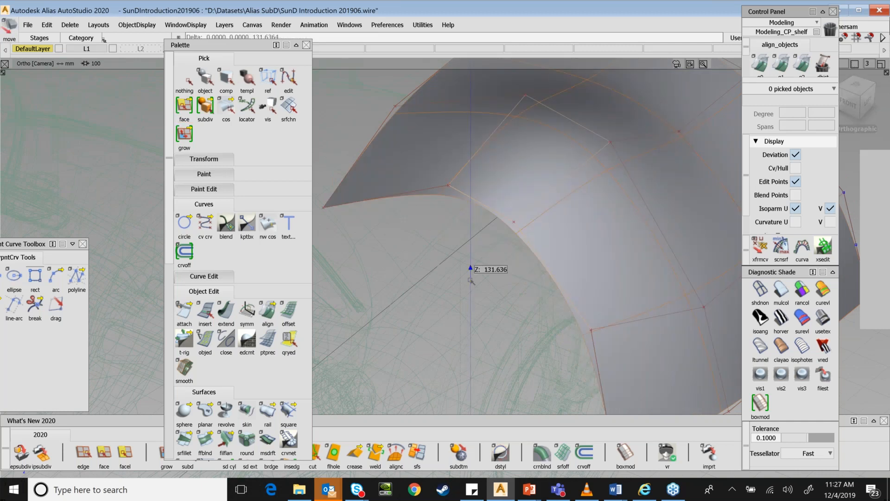
- Draw an edit point curve across the arch in the top view and bow it by moving its two middle CVs in X
left_click_drag(471, 280, 458, 340, "alt+shift")
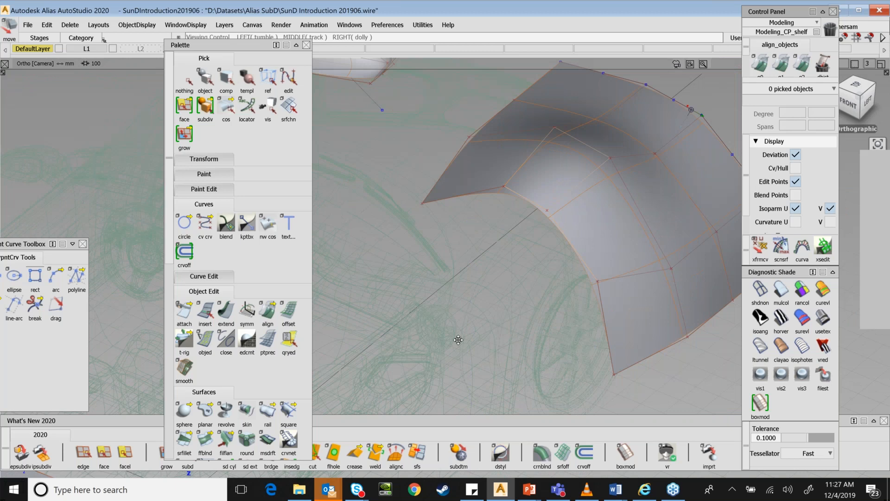
left_click_drag(458, 340, 458, 295, "alt+shift")
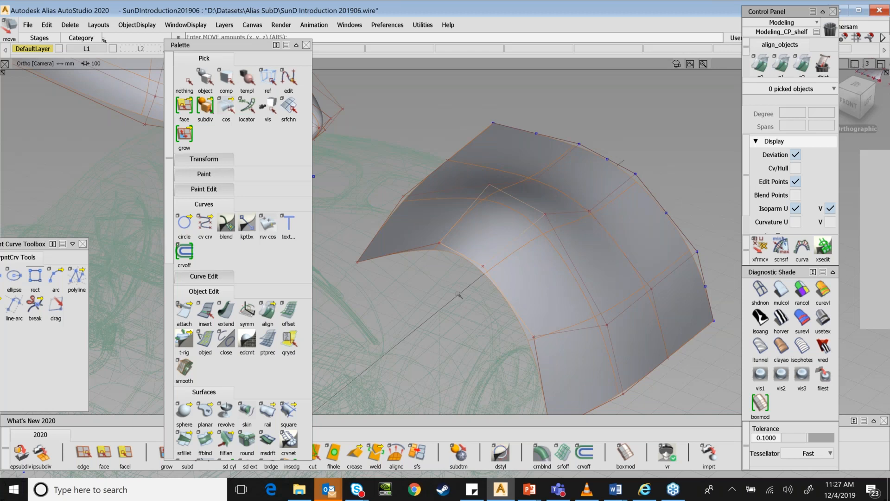
left_click_drag(458, 294, 480, 330, "alt+shift")
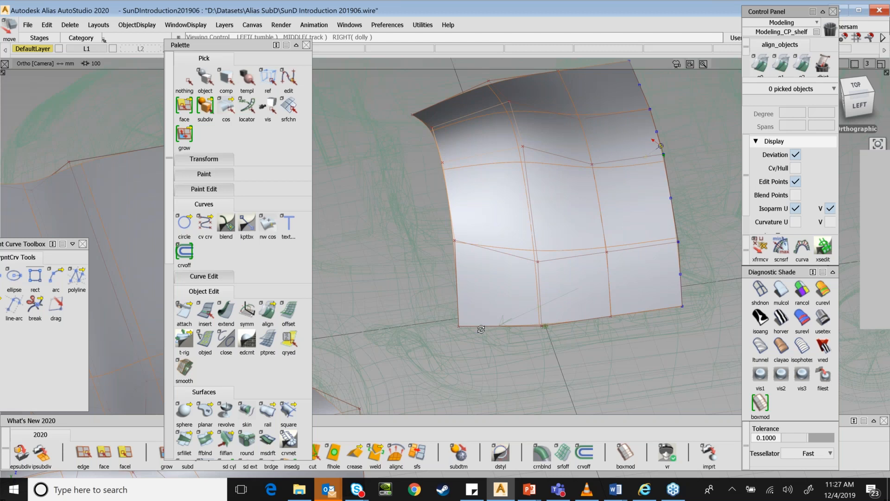
left_click(856, 88)
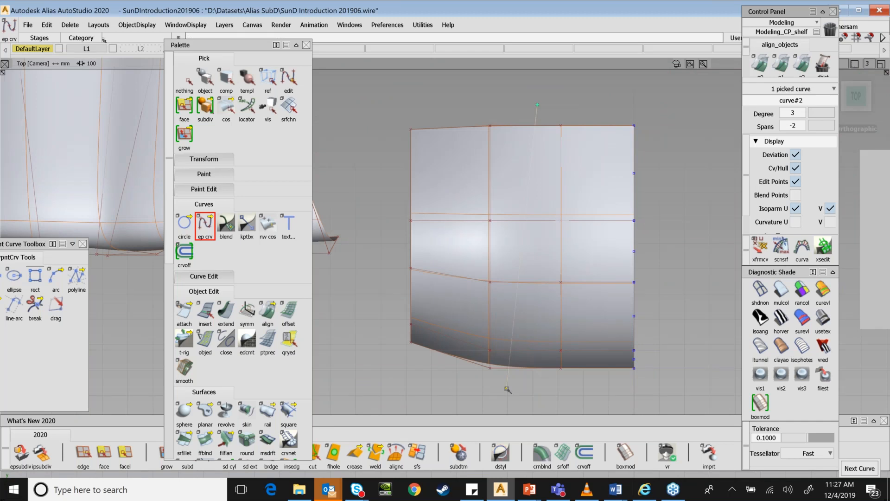
left_click_drag(499, 180, 541, 310)
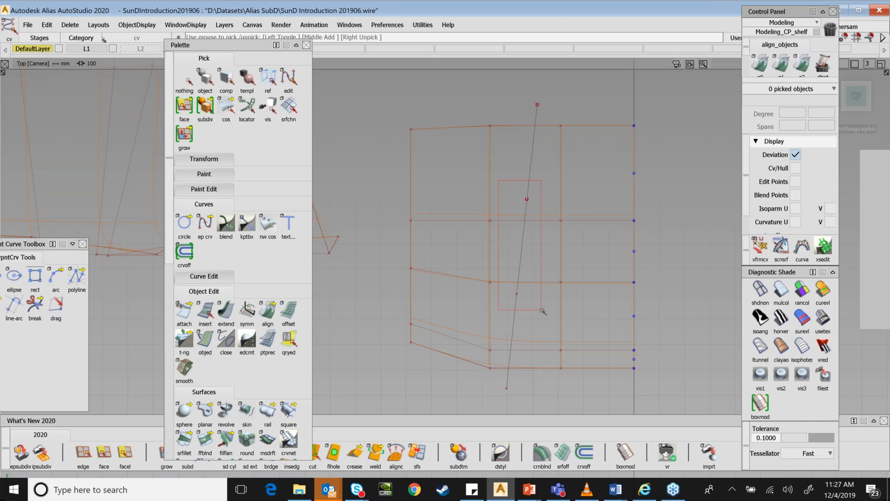
middle_click_drag(556, 261, 564, 263)
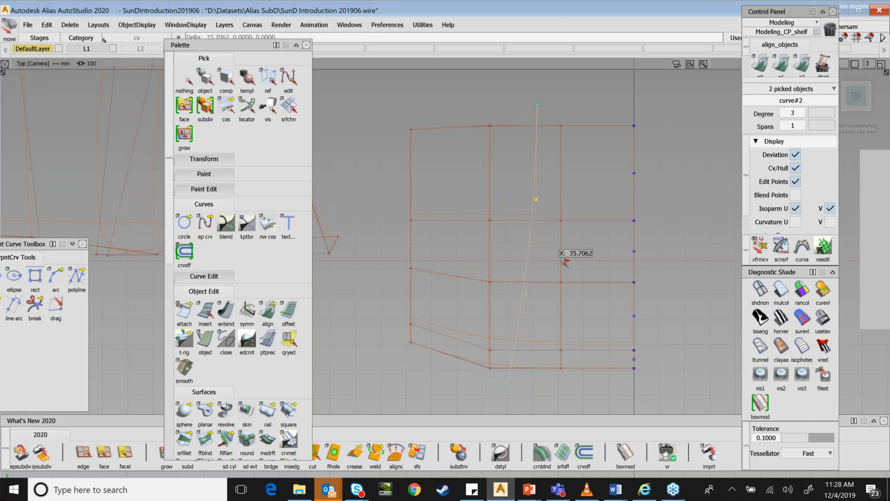
- Project the bowed curve onto the four patches of the arch's middle column and clear the selection
right_click_drag(668, 139, 667, 196, "ctrl+shift")
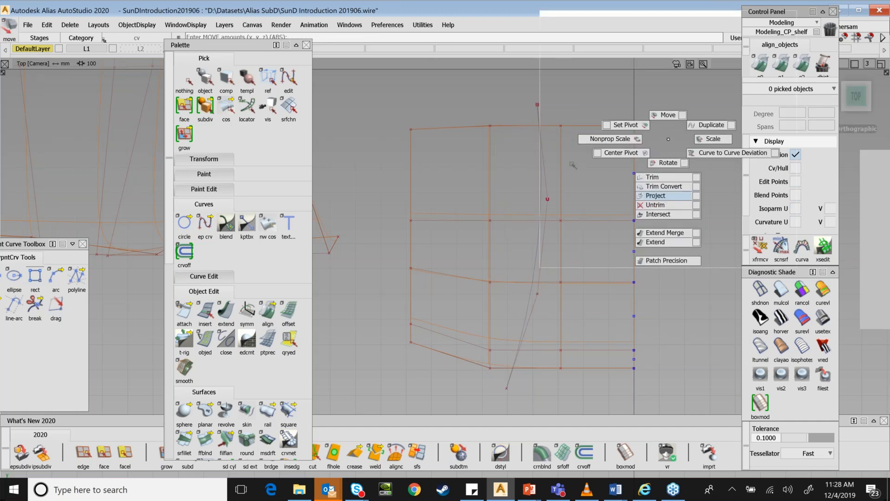
left_click(519, 178)
left_click(508, 241)
left_click(503, 308)
left_click(498, 358)
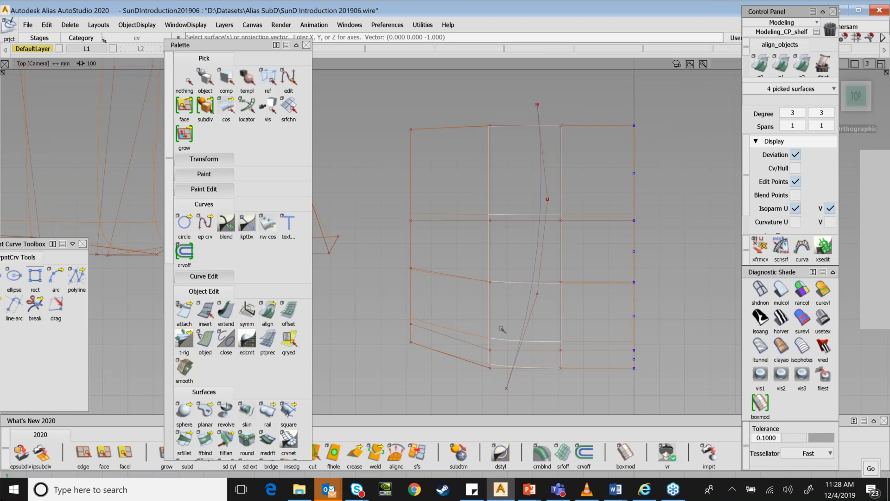
left_click(509, 385)
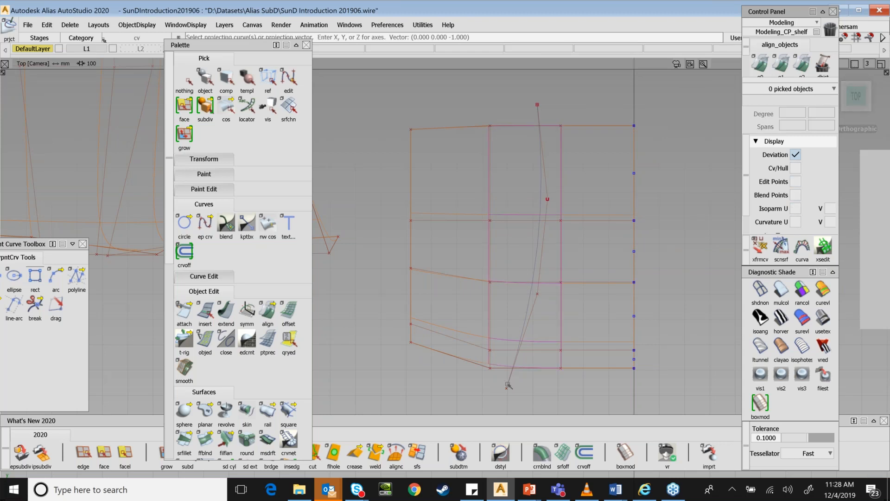
left_click(508, 384)
left_click_drag(550, 378, 551, 344, "ctrl+shift")
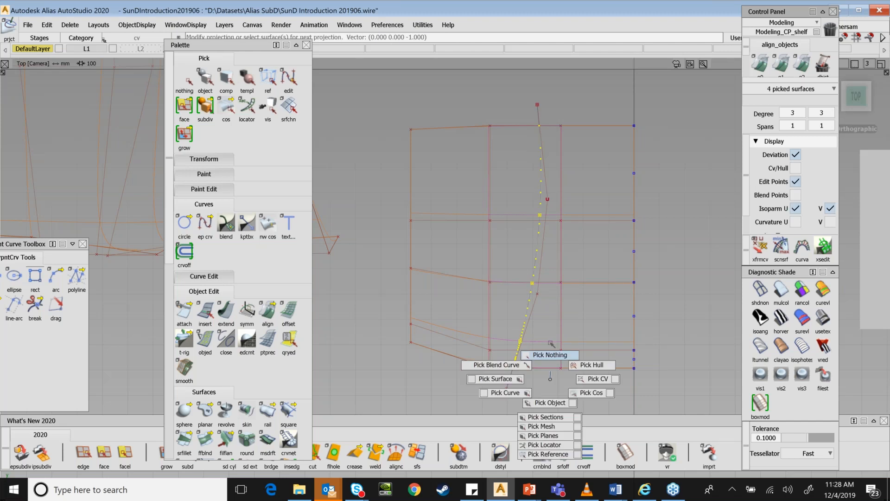
- Trim the four patches along the projected curve, keeping the regions on the side of the arch's free border
left_click_drag(552, 344, 620, 272, "alt+shift")
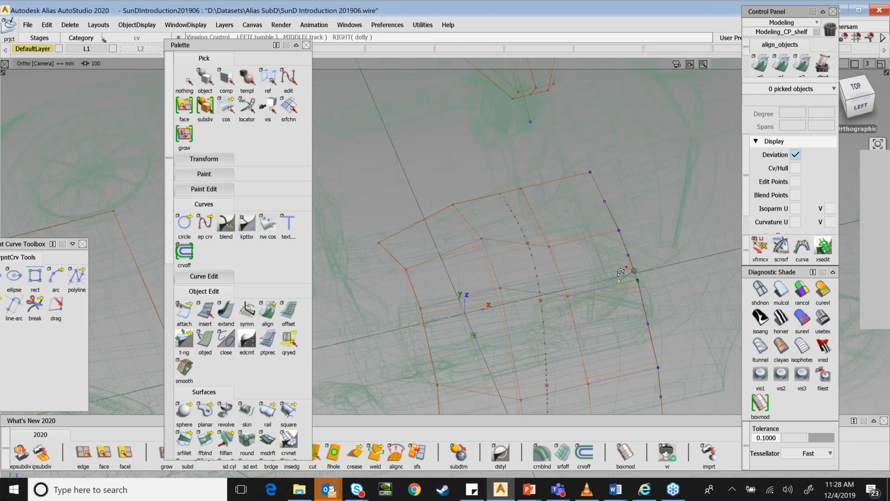
left_click_drag(621, 273, 532, 217, "alt+shift")
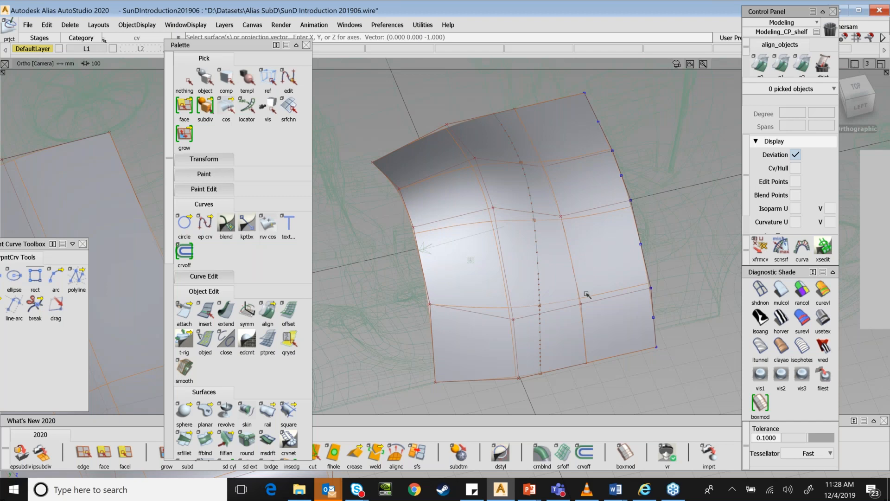
left_click(509, 187)
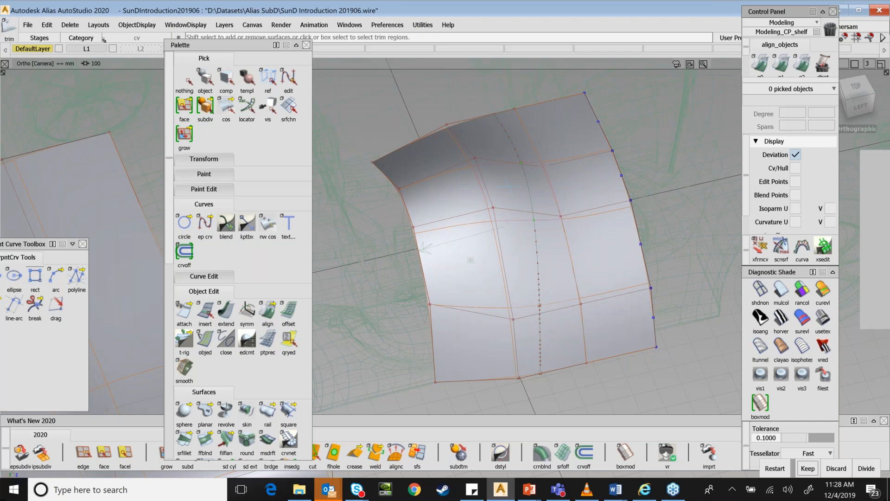
left_click(808, 468)
left_click_drag(630, 202, 627, 190, "alt+shift")
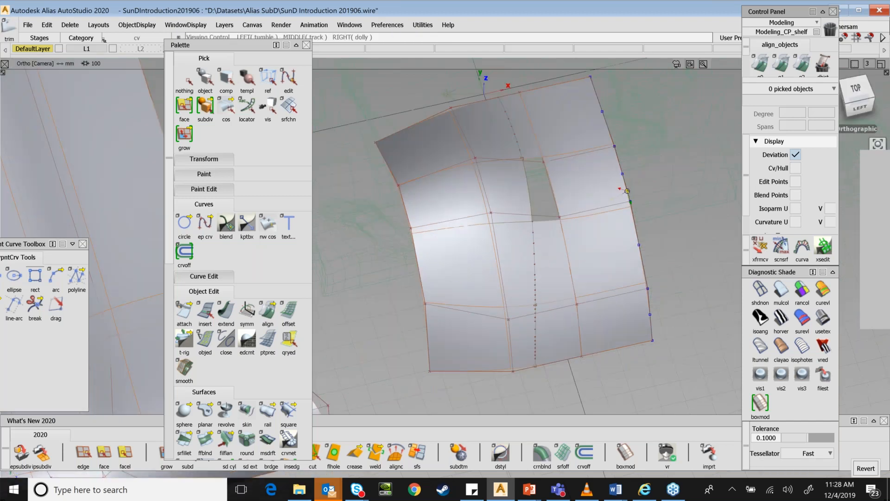
left_click(493, 137)
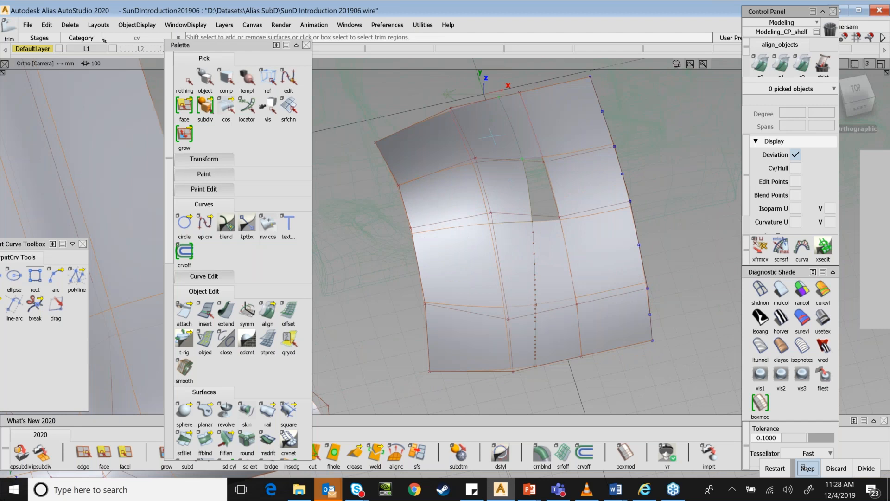
left_click(772, 470)
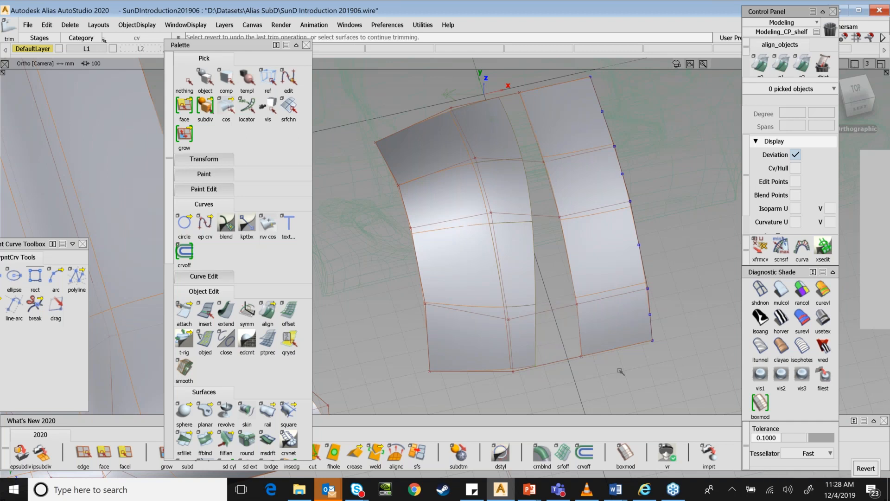
- Pick the edge loop along the arch's original polyline border and extrude it into a flange with Subdivision Extrude
left_click_drag(620, 371, 448, 246, "alt+shift")
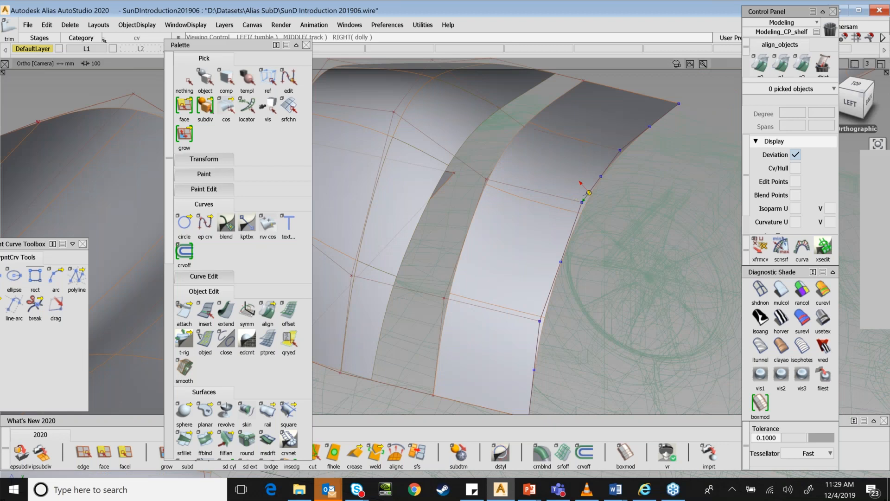
middle_click_drag(463, 232, 463, 207, "alt+shift")
left_click(188, 107)
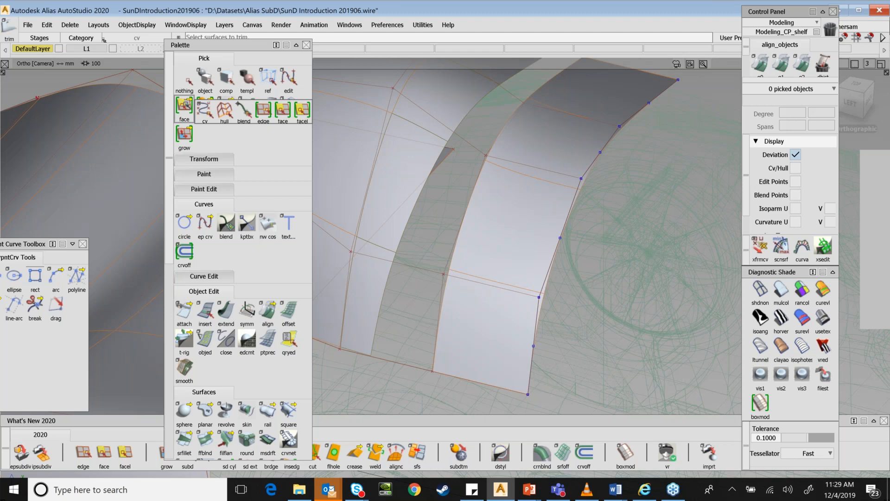
left_click(205, 108)
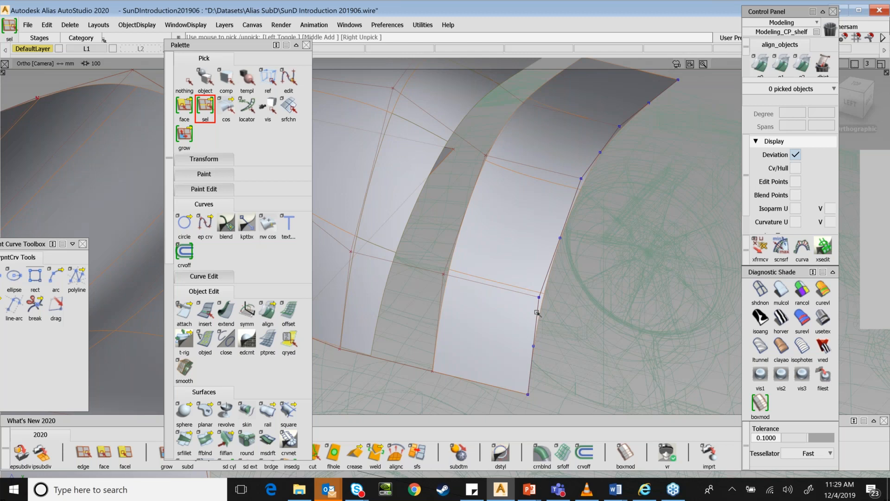
middle_click_drag(537, 313, 558, 335, "ctrl+shift")
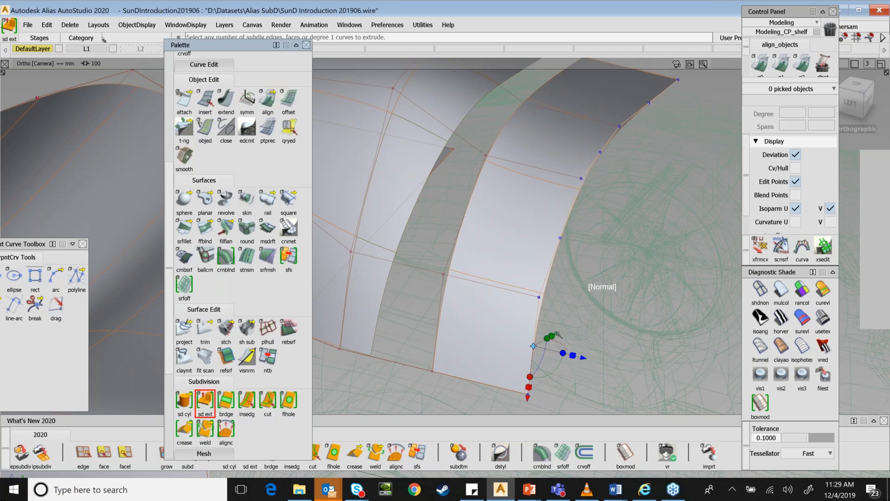
left_click_drag(557, 334, 582, 300)
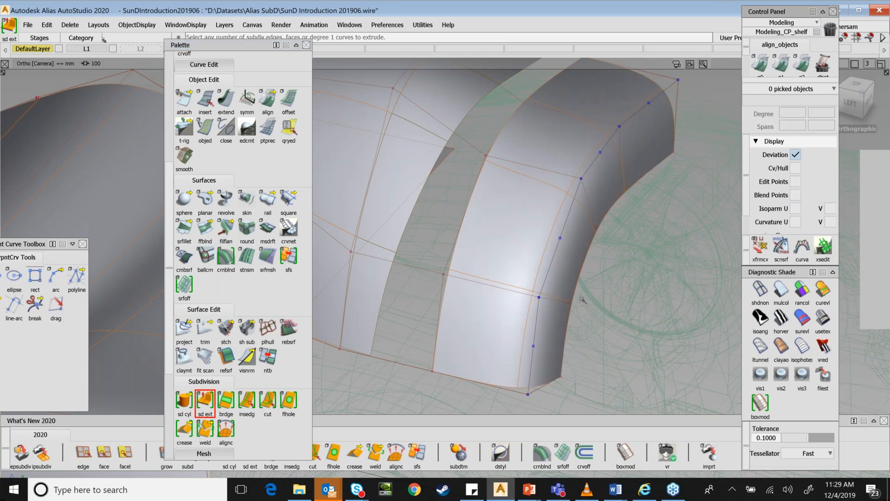
- Pick the edge loop between the arch and the new flange, crease it into a sharp corner, and clear the selection
left_click_drag(582, 300, 587, 218, "ctrl+shift")
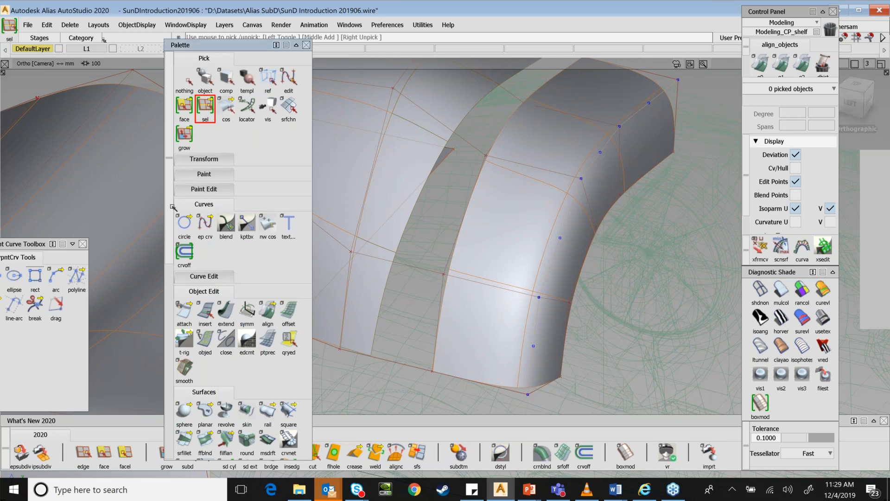
scroll(173, 208, "down", 6)
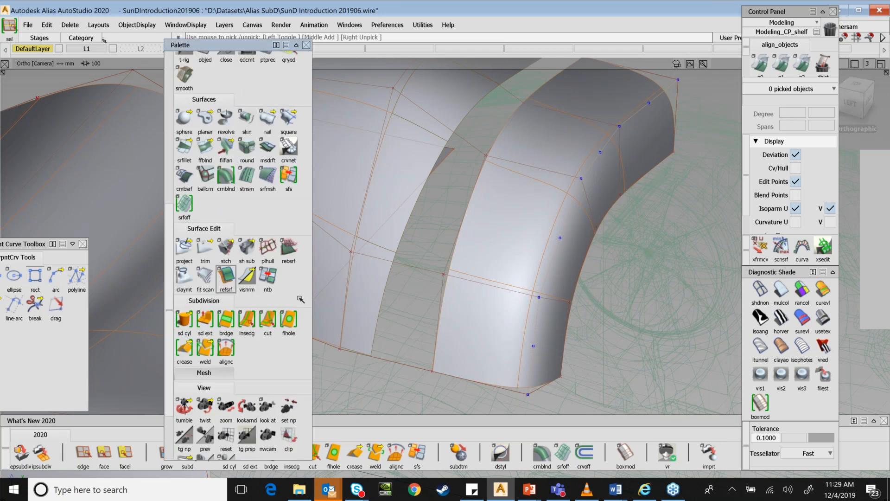
left_click(185, 352)
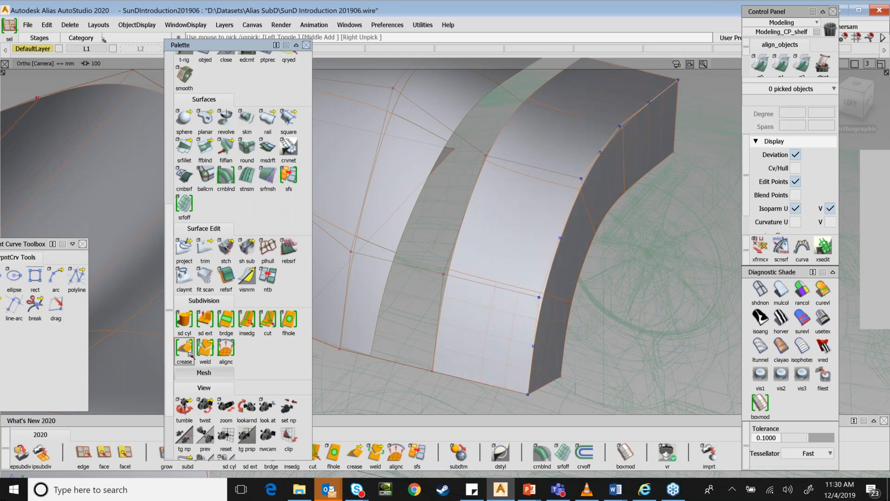
left_click(189, 355)
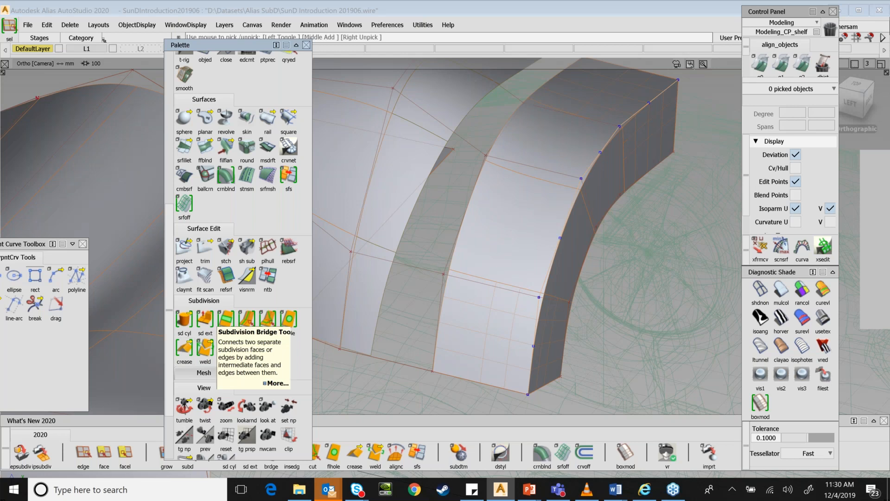
left_click_drag(556, 232, 623, 232, "alt+shift")
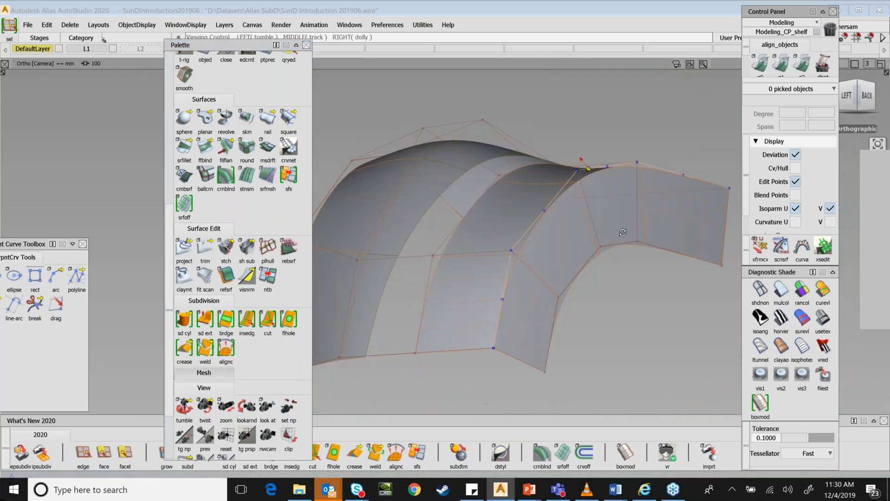
left_click_drag(623, 233, 584, 218, "alt+shift")
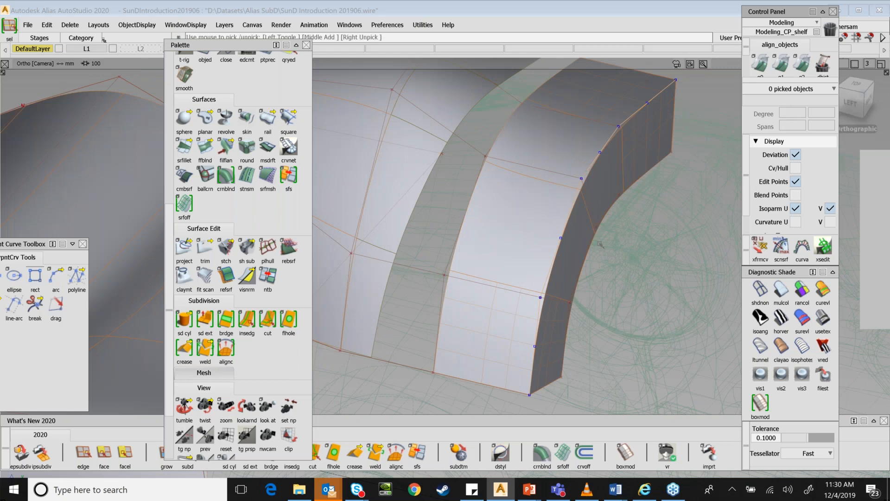
left_click_drag(638, 281, 638, 253, "ctrl+shift")
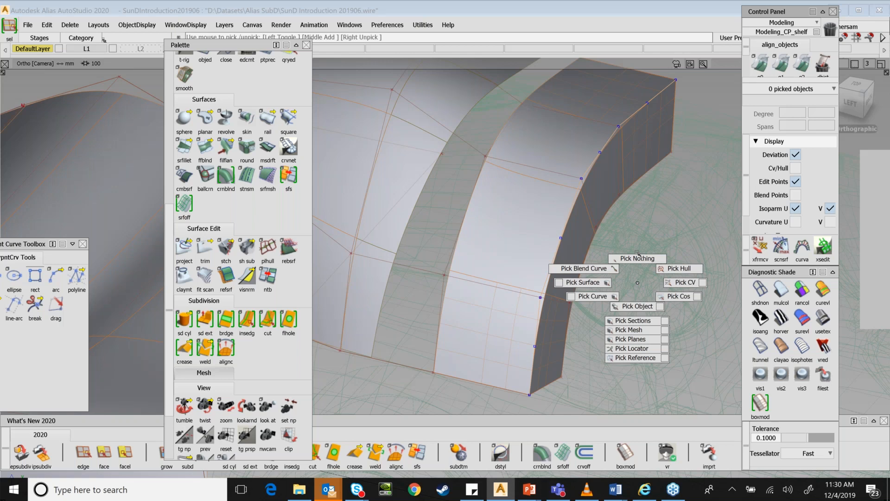
left_click_drag(637, 252, 637, 253, "ctrl+shift")
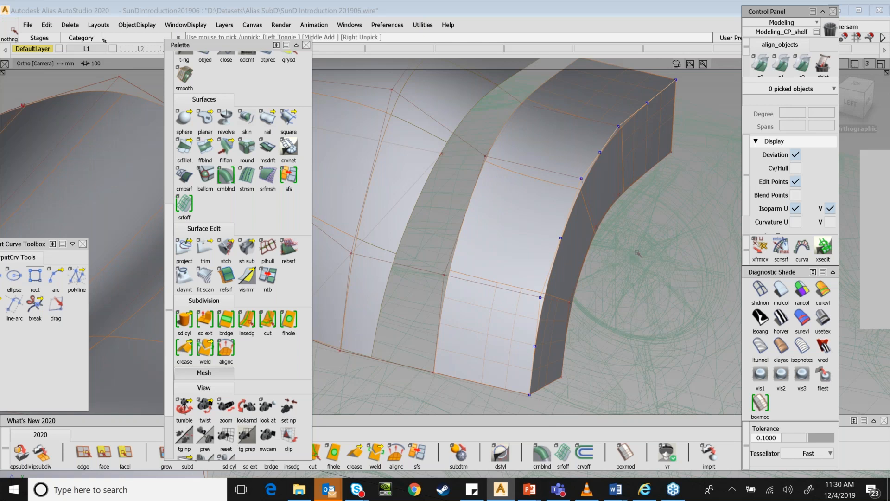
- Pick the flange's outer edge loop and extrude it outward into another row of faces with Subdivision Extrude
scroll(166, 170, "up", 3)
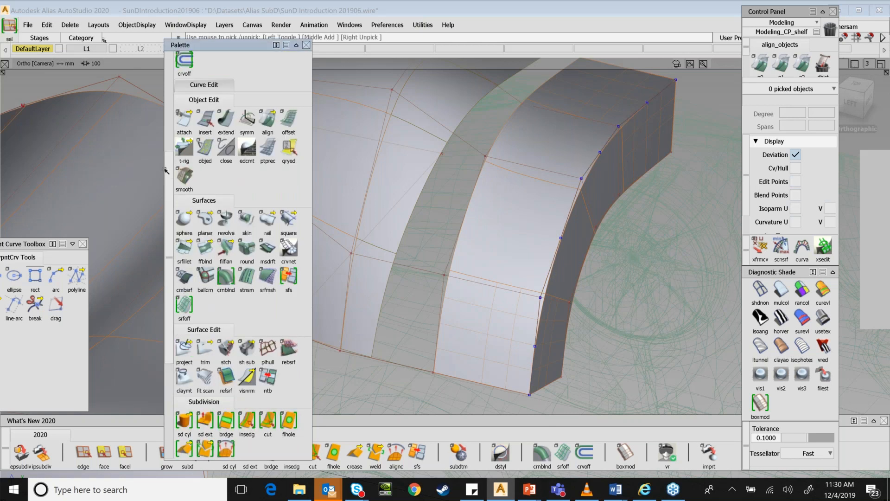
scroll(204, 232, "up", 3)
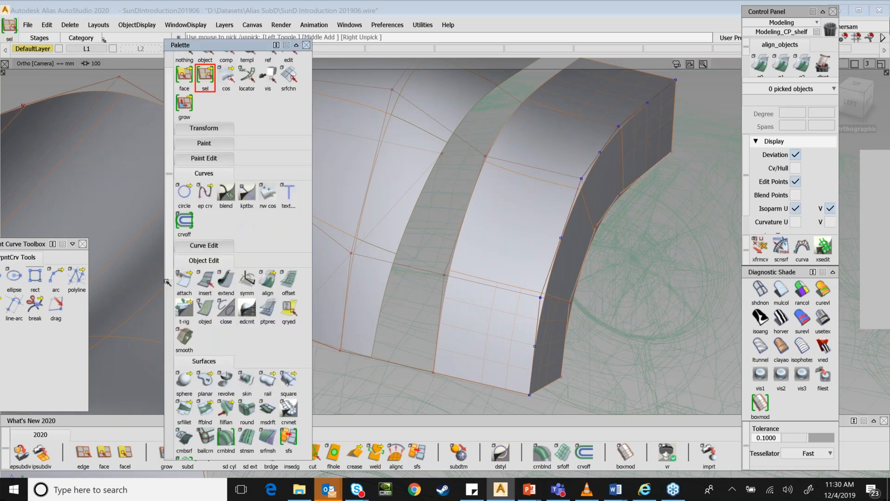
scroll(204, 232, "down", 10)
left_click(599, 286, "ctrl+shift")
left_click_drag(600, 287, 594, 258, "ctrl+shift")
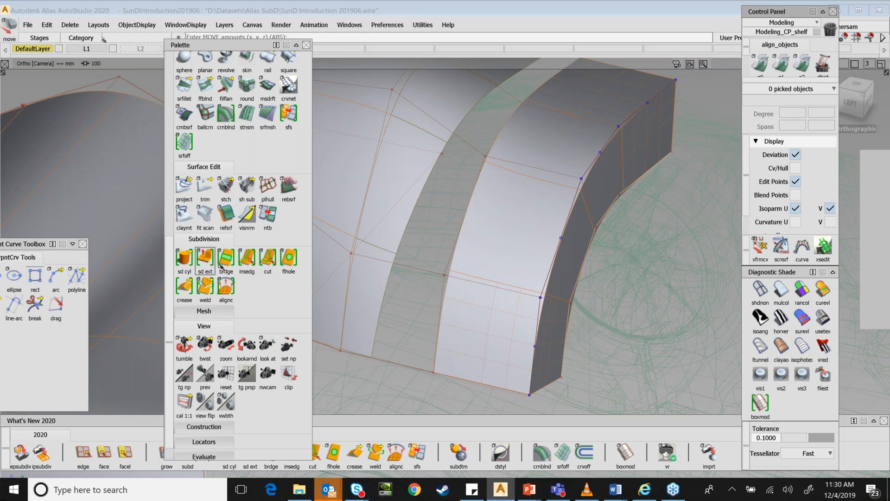
left_click(205, 261)
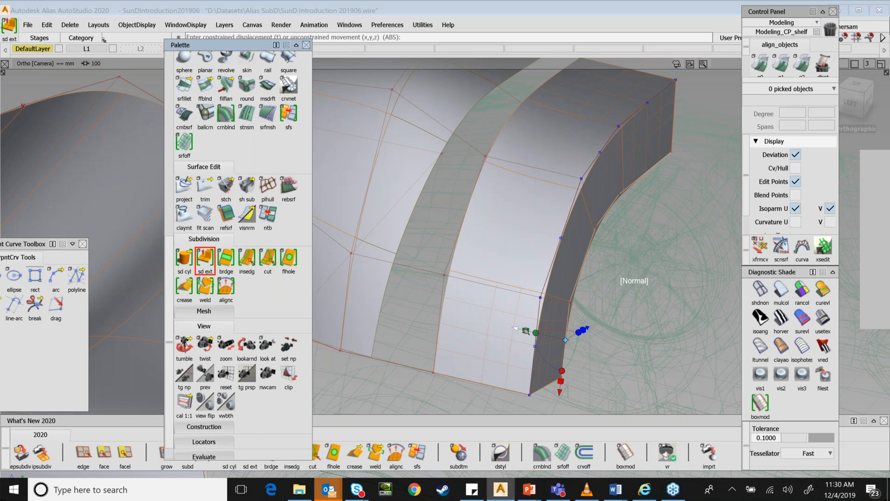
mouse_move(526, 330)
left_mouse_down("alt+shift")
mouse_move(673, 337)
mouse_move(608, 320)
left_mouse_up("alt+shift")
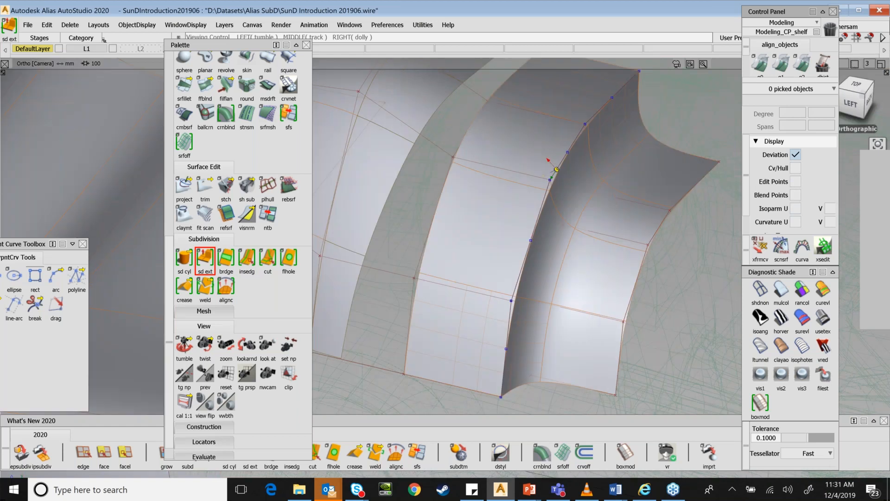
right_click_drag(607, 320, 573, 319, "alt+shift")
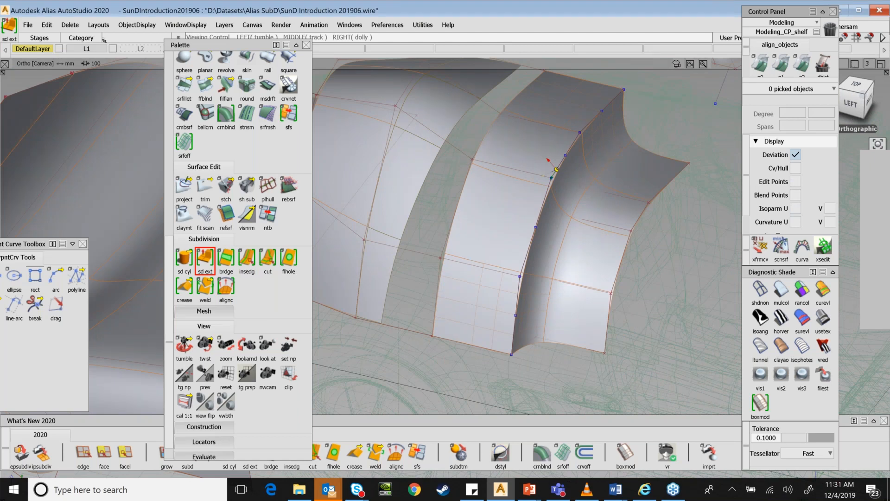
- Inspect the trimmed arch and its extruded, creased flange from several angles and up close along the free border
middle_click_drag(385, 151, 629, 214, "alt+shift")
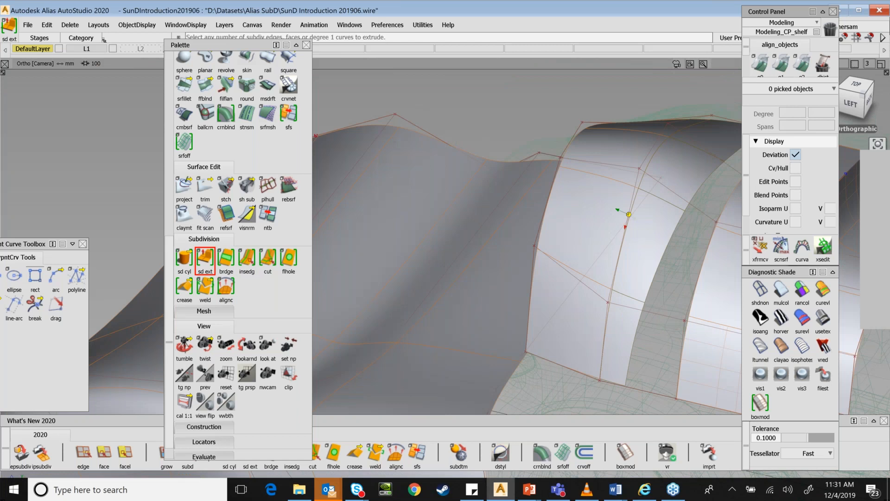
right_click_drag(629, 215, 484, 191, "alt+shift")
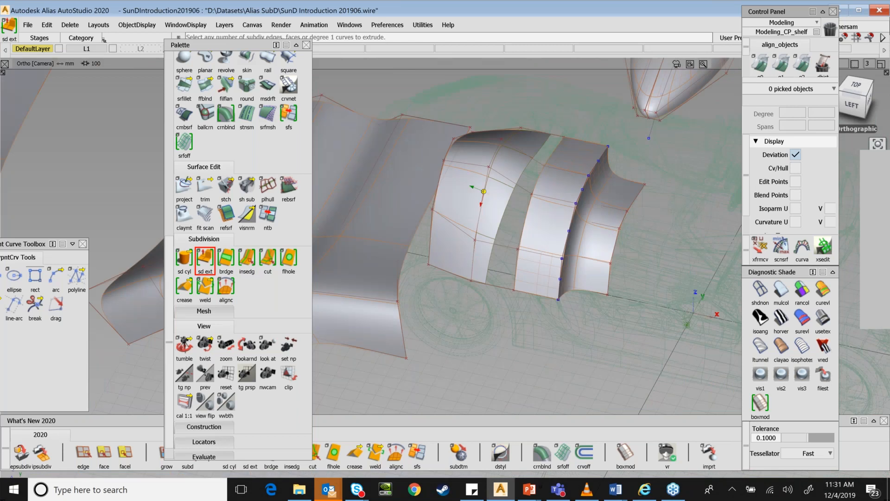
left_click_drag(484, 191, 641, 262, "alt+shift")
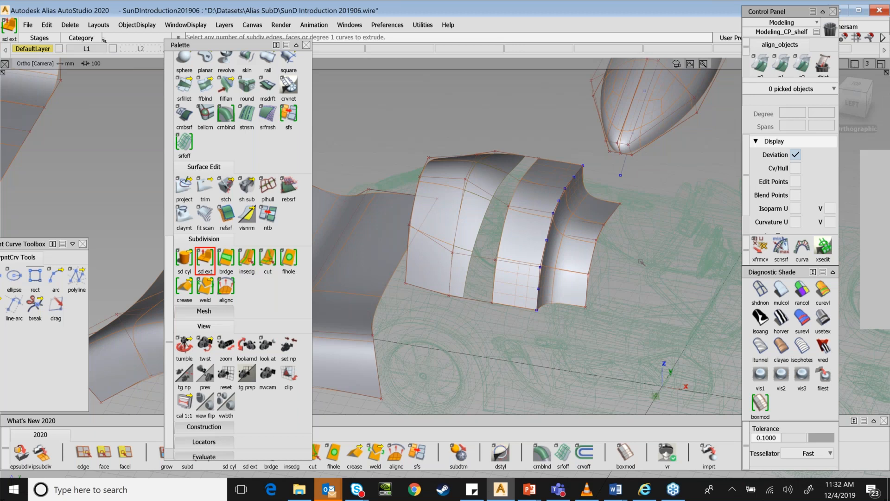
left_click(606, 217)
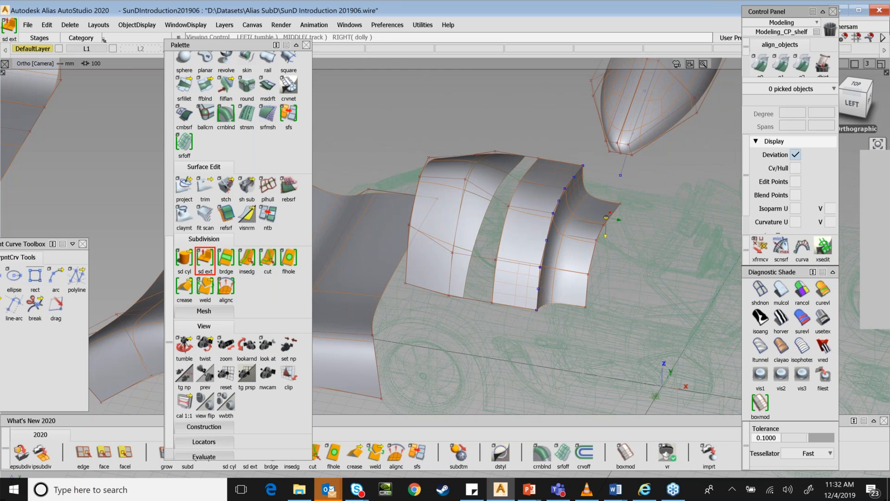
left_click_drag(373, 290, 420, 288, "alt+shift")
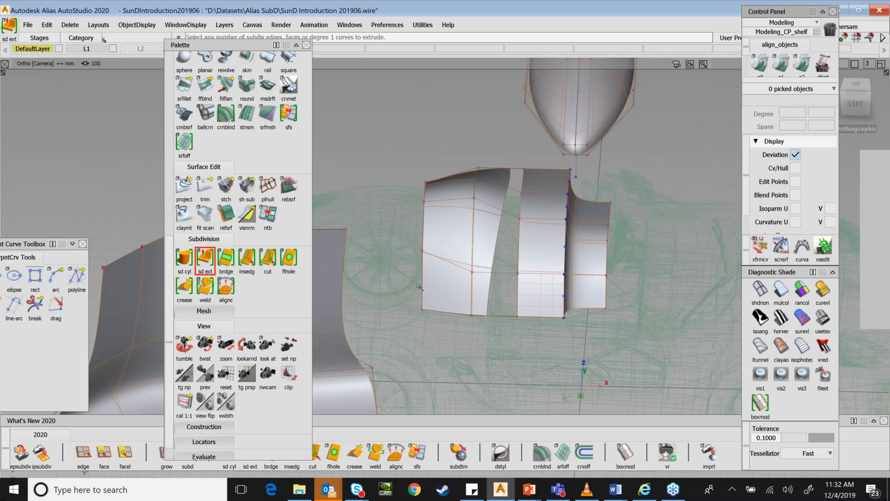
right_click_drag(420, 288, 500, 221, "alt+shift")
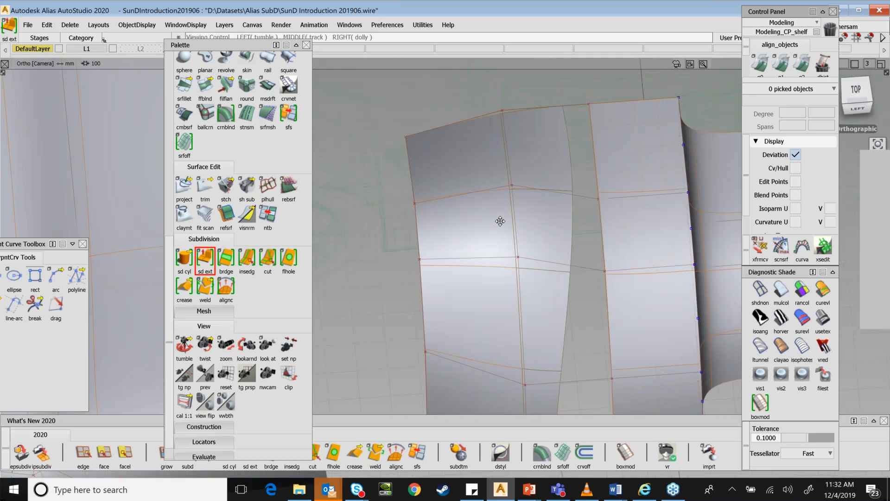
right_click_drag(500, 221, 518, 279, "alt+shift")
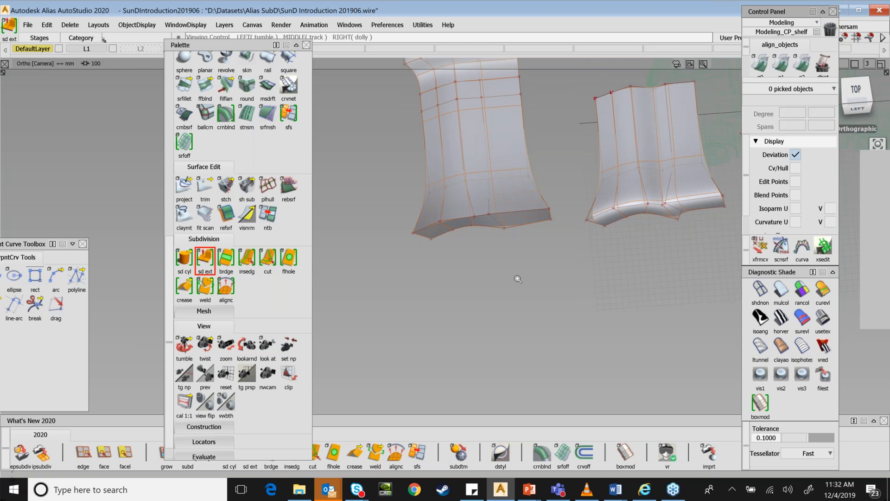
right_click_drag(518, 279, 400, 265, "alt+shift")
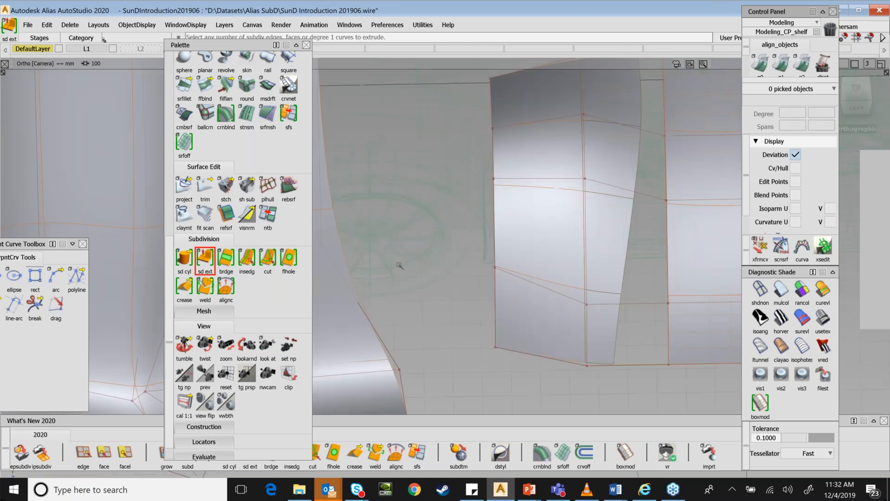
- Try generating a cubic alignment curve from the CVs of the arch's free border with Subdiv Align To Curve
left_click(226, 287)
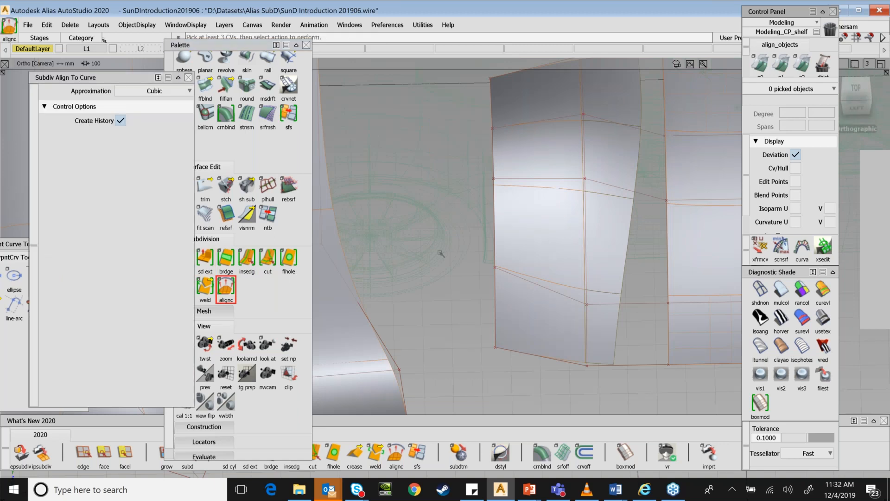
left_click_drag(440, 253, 113, 107, "alt+shift")
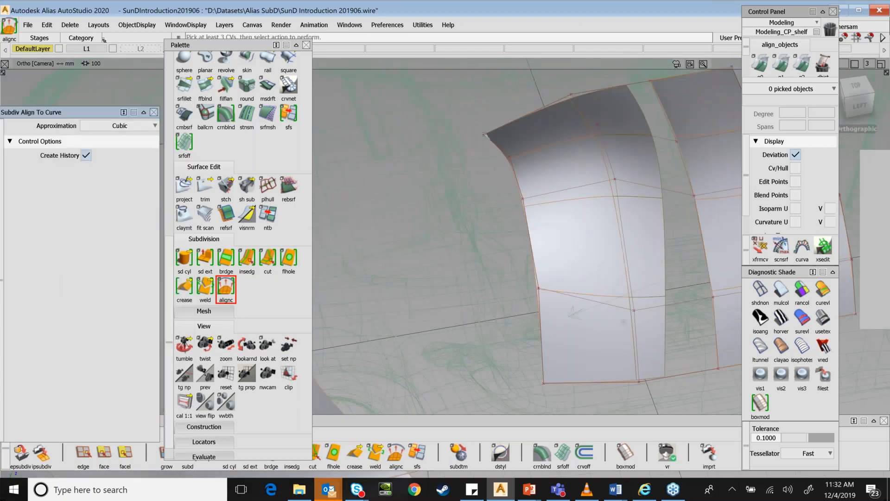
left_click(484, 135)
left_click(509, 156)
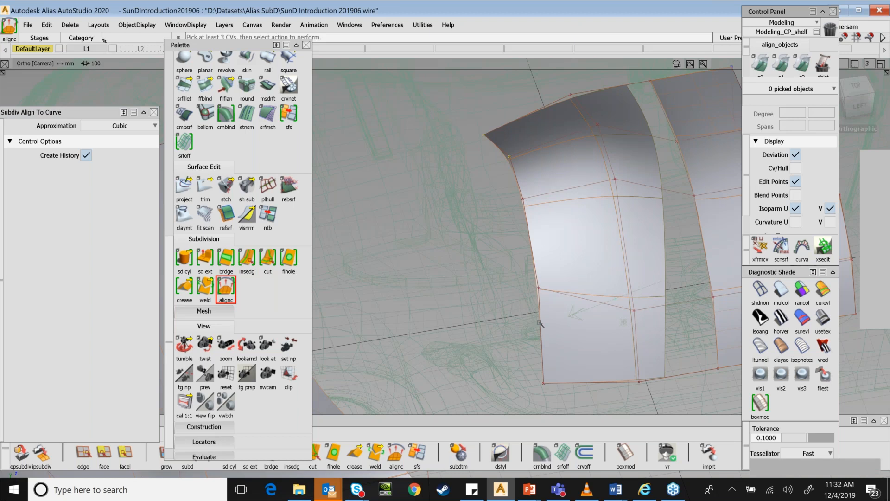
left_click(543, 384)
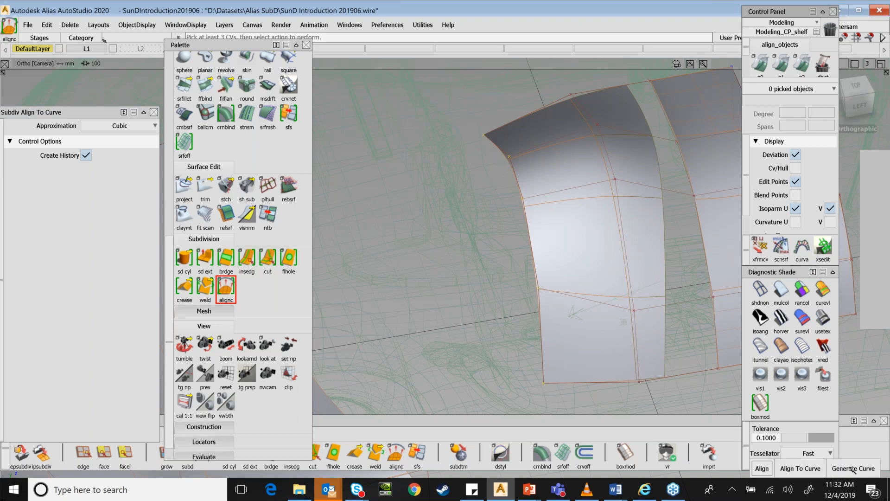
left_click(853, 470)
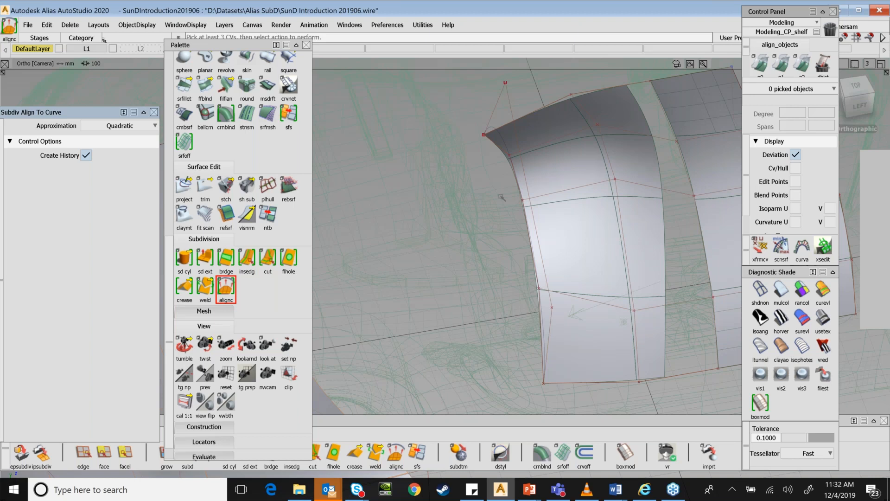
left_click_drag(500, 195, 497, 102, "ctrl+shift")
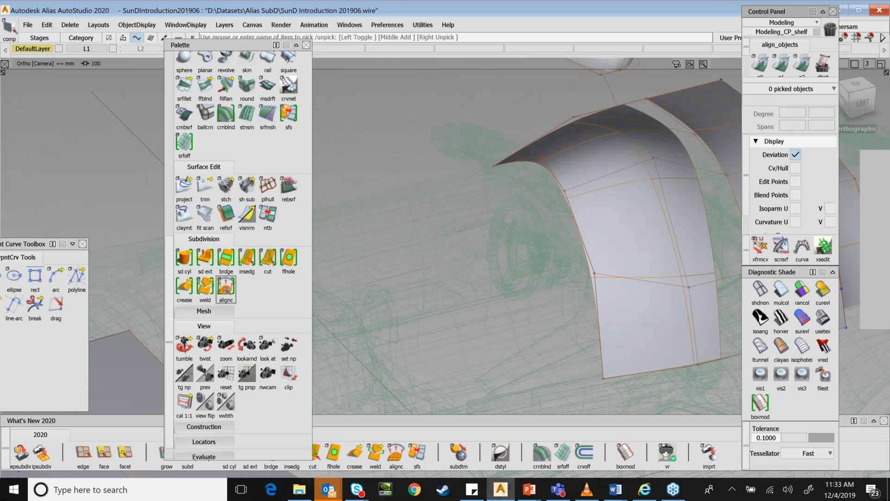
- Generate a Quadratic alignment curve from the free border's CVs with Subdiv Align To Curve and pull its middle CV outward
double_click(226, 290)
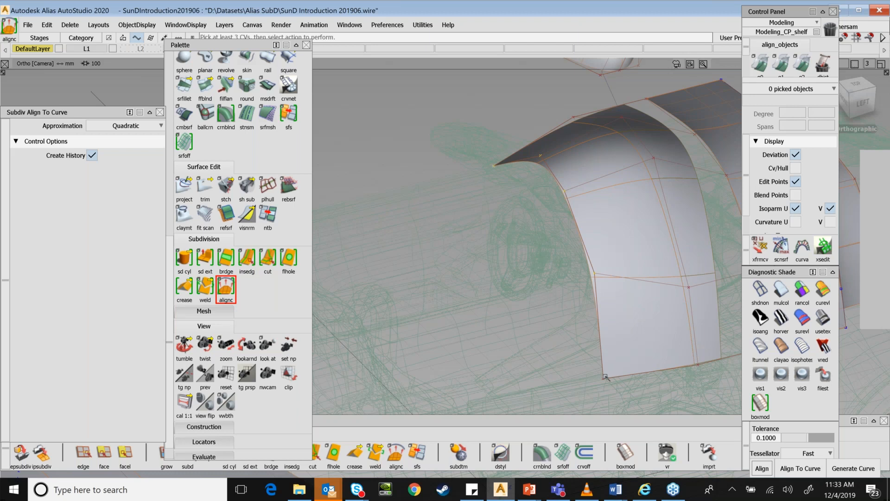
left_click_drag(605, 377, 481, 283, "alt+shift")
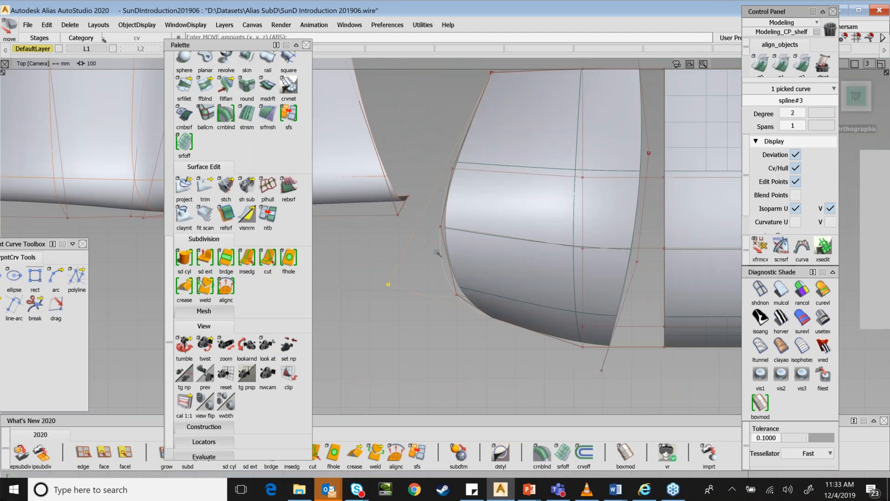
left_click_drag(438, 253, 494, 327, "alt+shift")
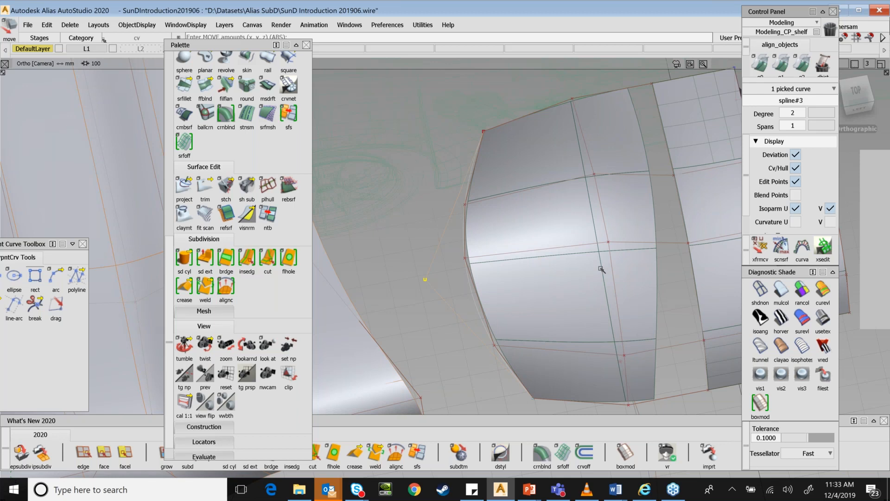
- Examine how the arch's free border and trimmed edge follow the alignment curve, from above, from the side and up close
key("shift+alt")
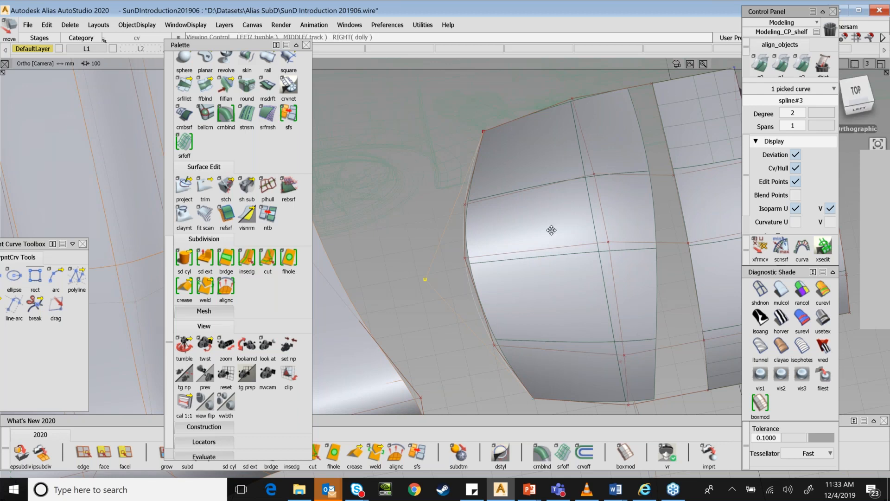
left_click_drag(551, 230, 505, 198, "alt+shift")
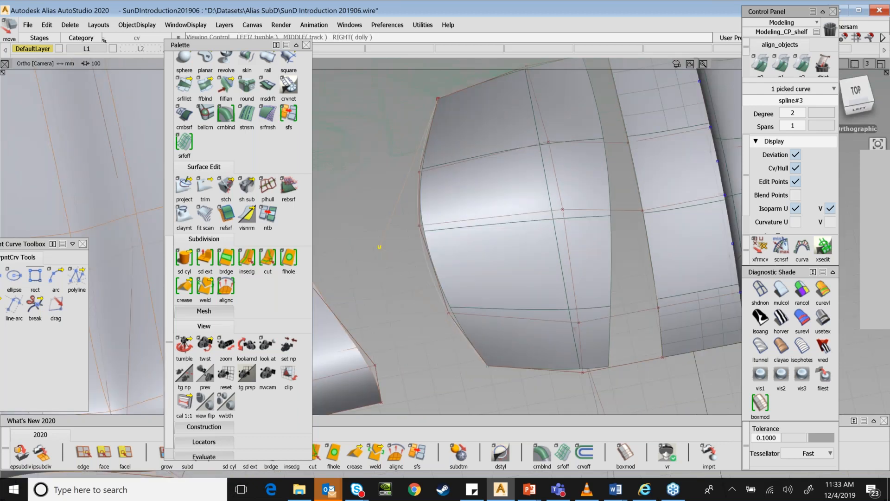
right_click_drag(575, 328, 629, 124, "alt+shift")
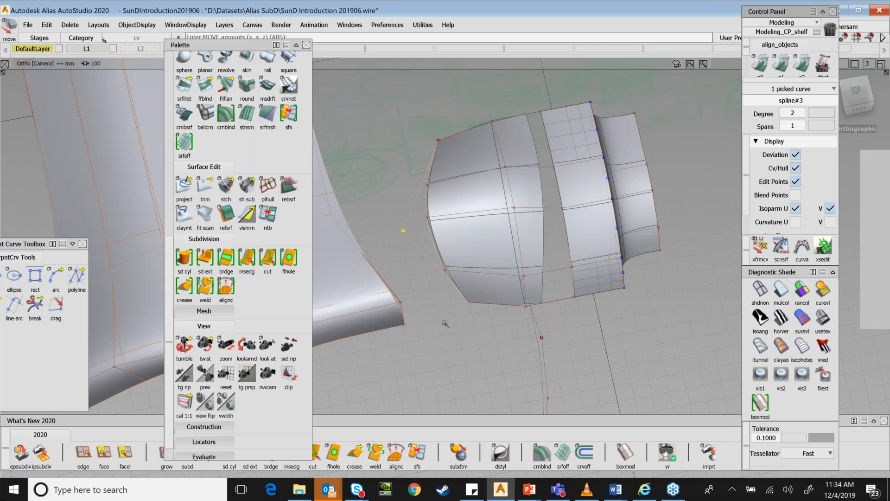
key("alt+shift")
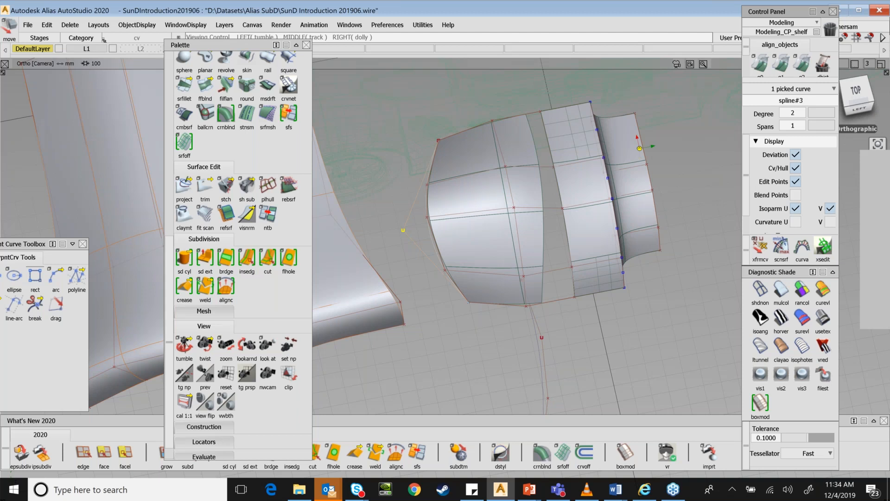
left_click_drag(463, 296, 474, 294, "alt+shift")
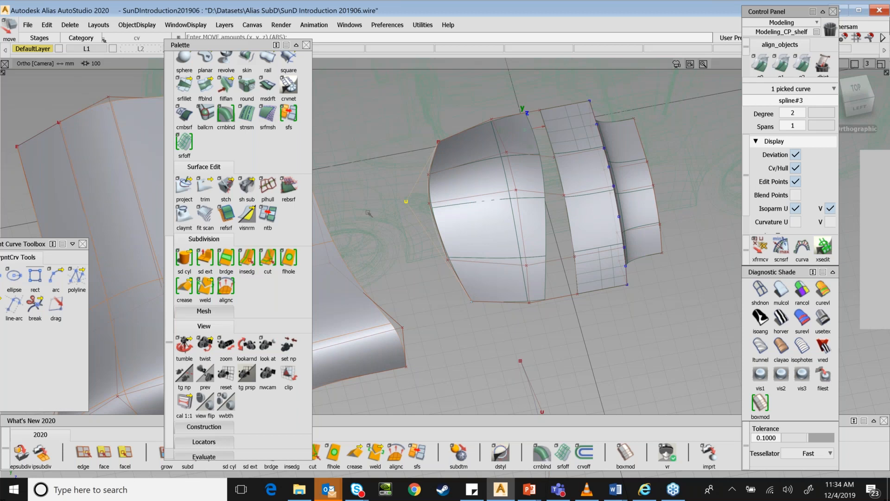
right_click_drag(369, 213, 428, 222, "alt+shift")
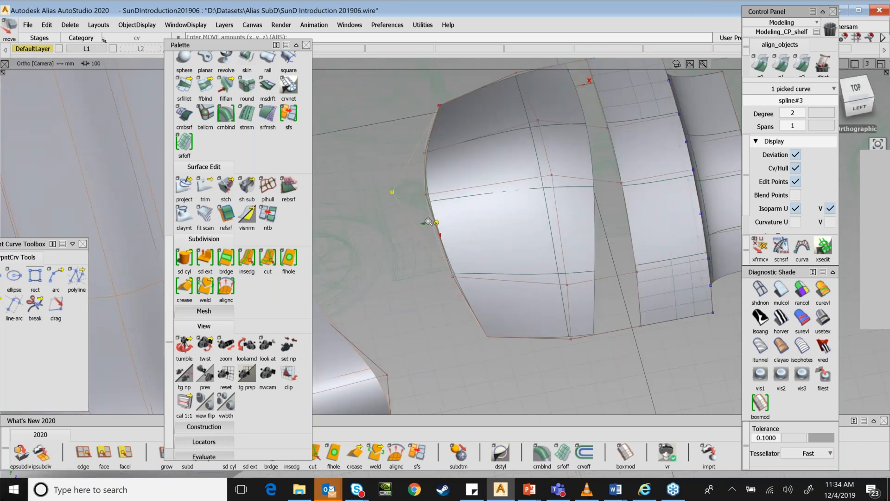
right_click_drag(428, 222, 429, 119, "alt+shift")
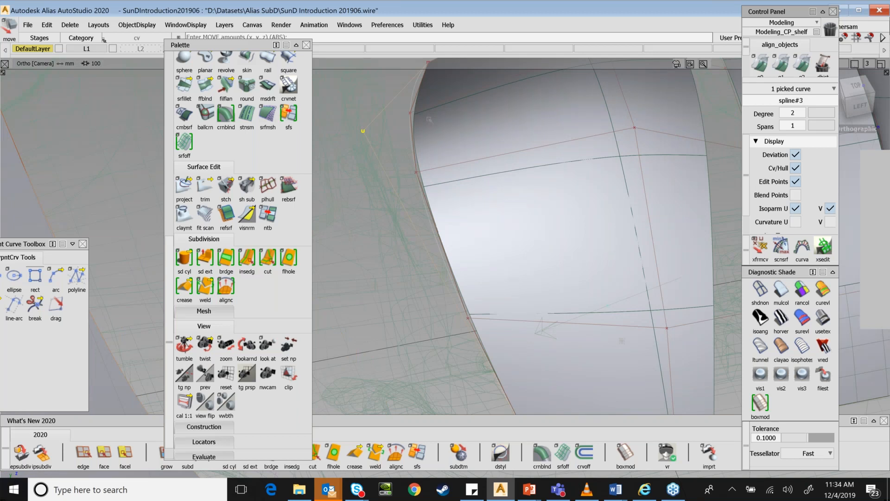
right_click_drag(429, 119, 371, 122, "alt+shift")
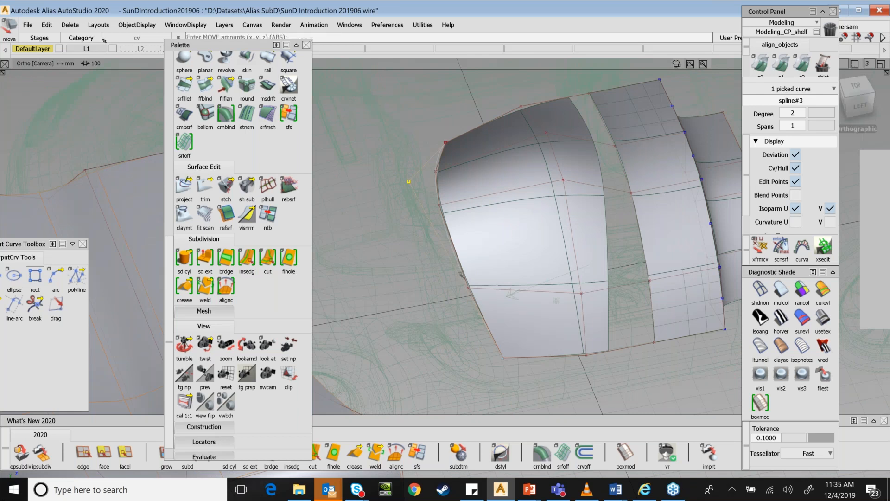
key("alt+shift")
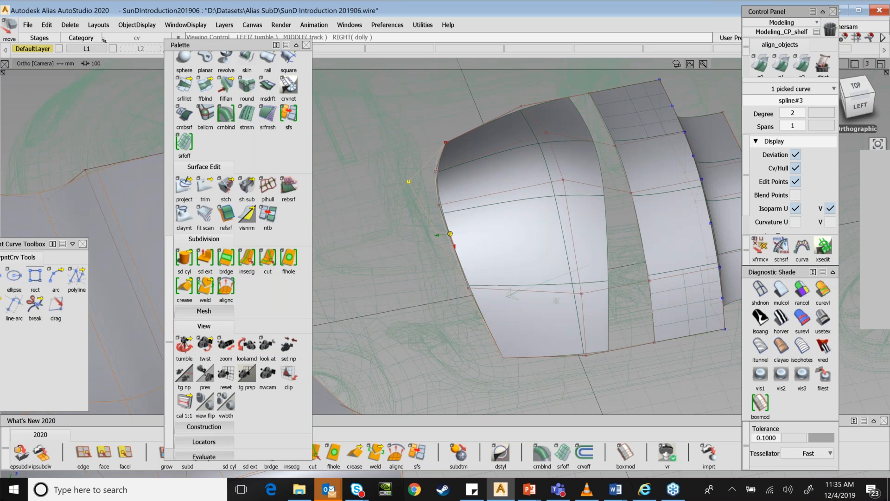
right_click_drag(524, 234, 450, 234, "alt+shift")
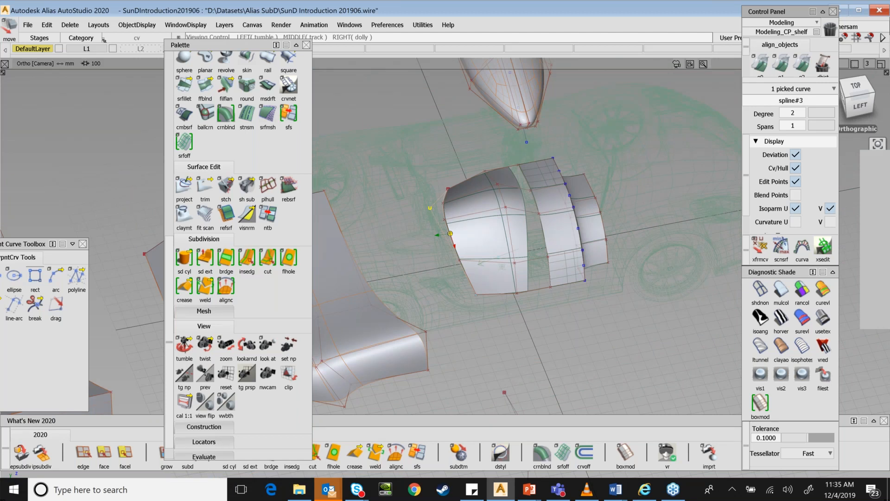
left_click_drag(529, 306, 535, 350, "alt+shift")
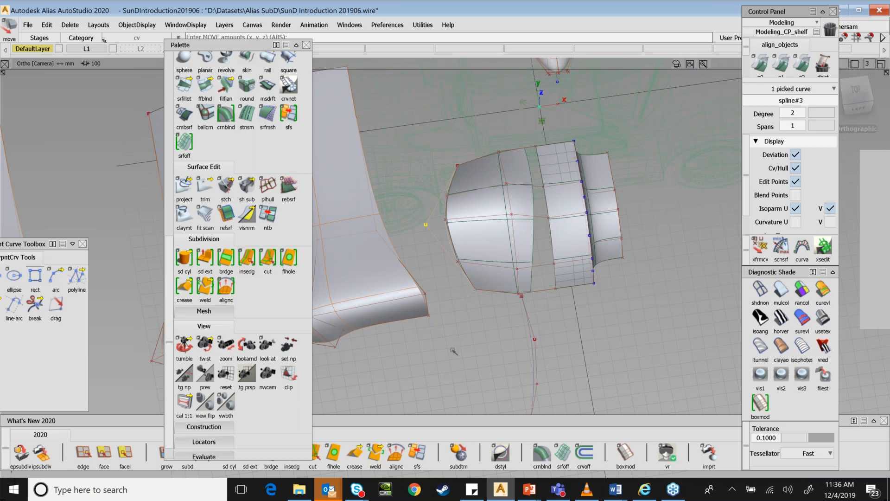
key("shift+alt")
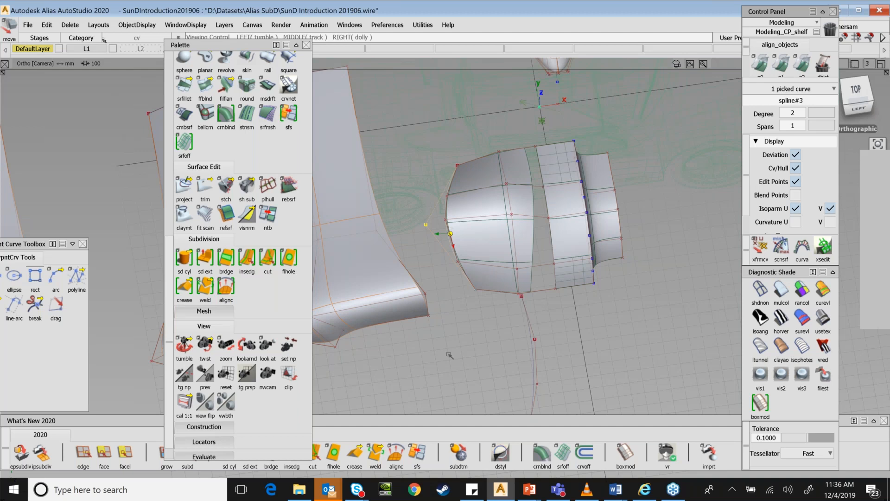
left_click_drag(449, 355, 436, 325, "alt+shift")
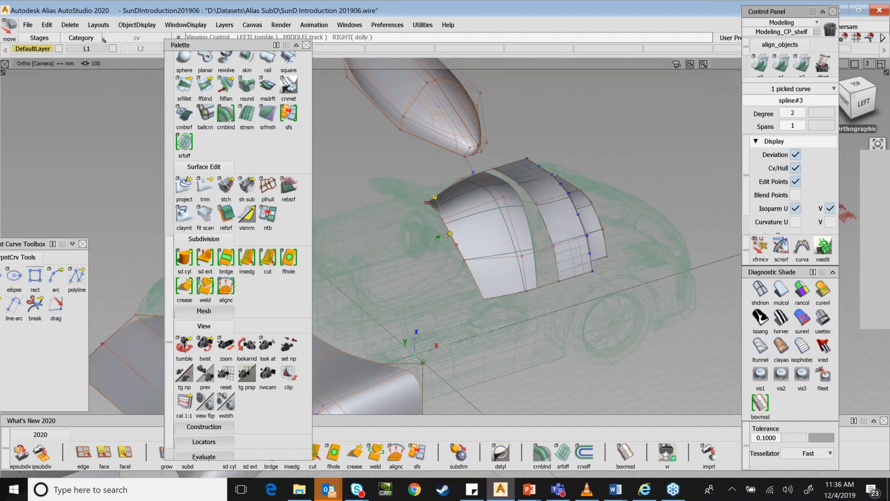
right_click_drag(417, 232, 487, 231, "alt+shift")
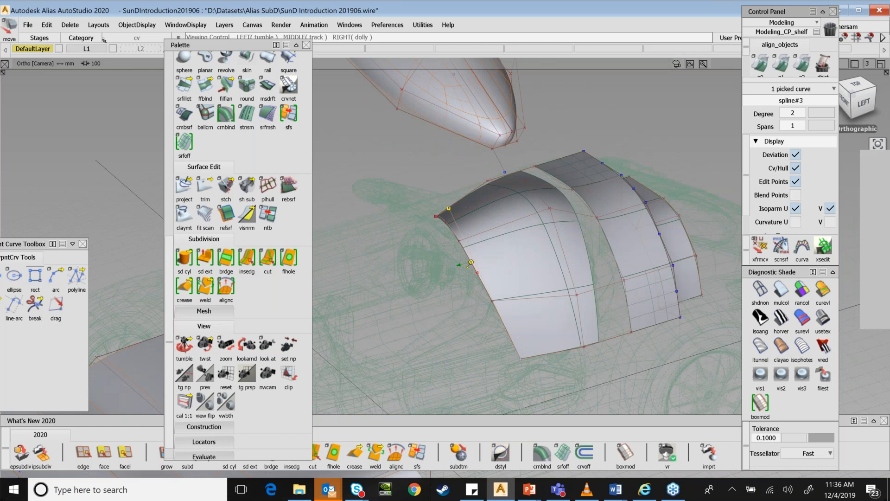
right_click_drag(658, 345, 582, 345, "alt+shift")
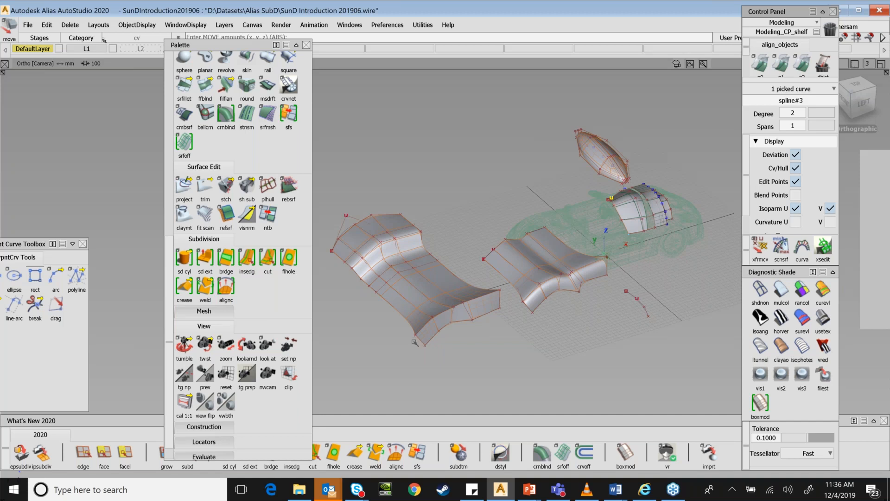
- Review the palette's subdivision tools, clear the curve selection, and look over the other two SubD surfaces beside the car
left_click(281, 261)
left_click(235, 280)
scroll(273, 290, "up", 5)
scroll(271, 291, "down", 2)
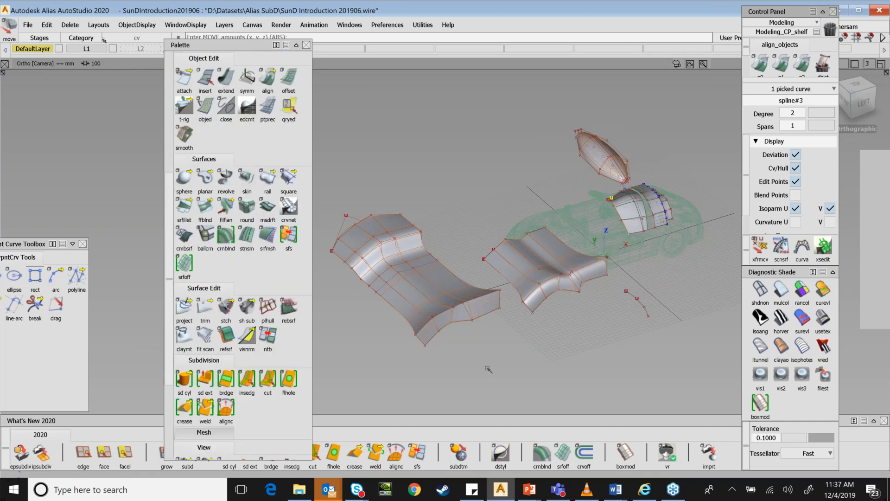
left_click_drag(488, 344, 491, 338, "ctrl+shift")
mouse_move(491, 338)
middle_mouse_down("alt+shift")
mouse_move(579, 352)
mouse_move(612, 344)
middle_mouse_up("alt+shift")
left_click(490, 301, "alt+shift")
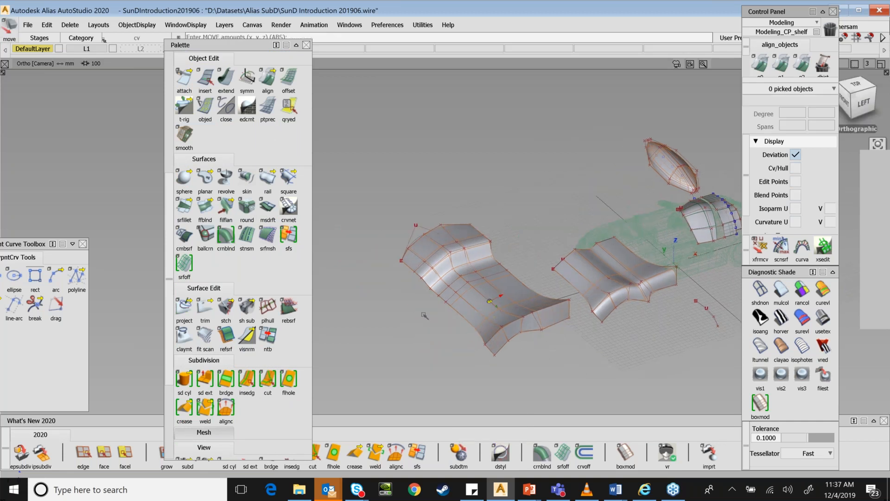
right_click_drag(424, 315, 232, 46, "alt+shift")
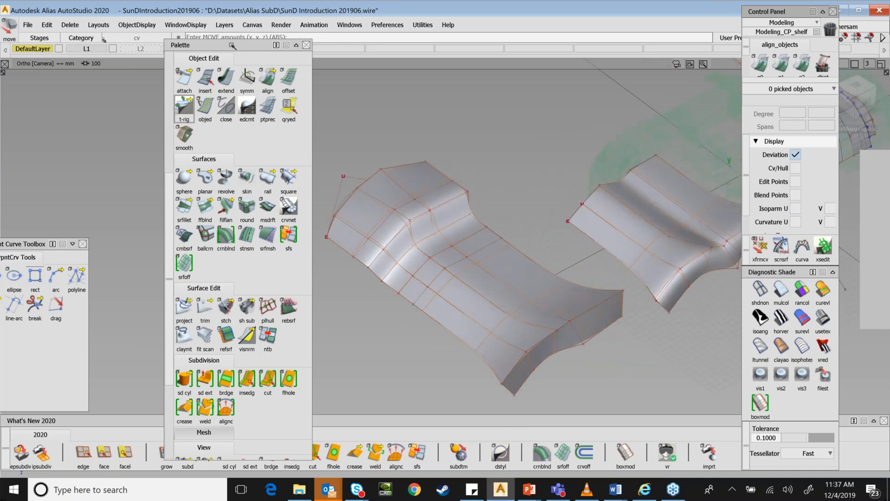
- Pick the whole SubD surface farther from the car and turn off its deviation, CV/hull, edit point and isoparm display
left_click_drag(233, 46, 172, 48)
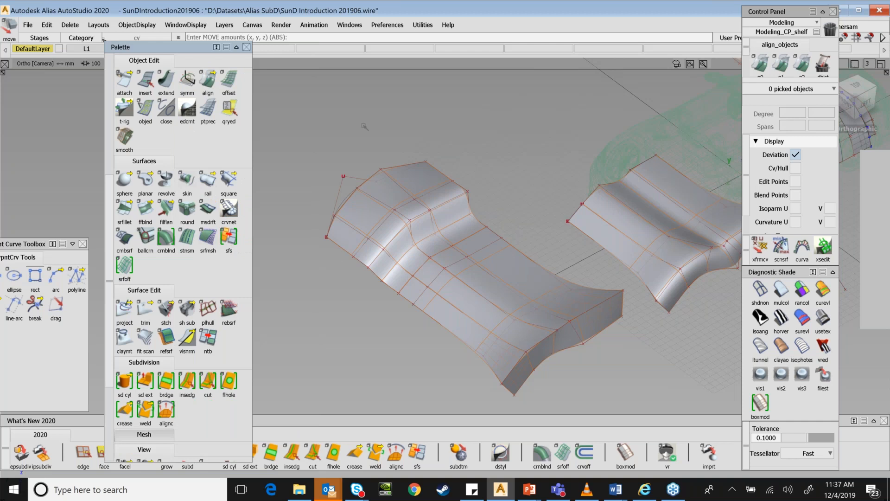
left_click_drag(365, 126, 427, 187, "ctrl+shift")
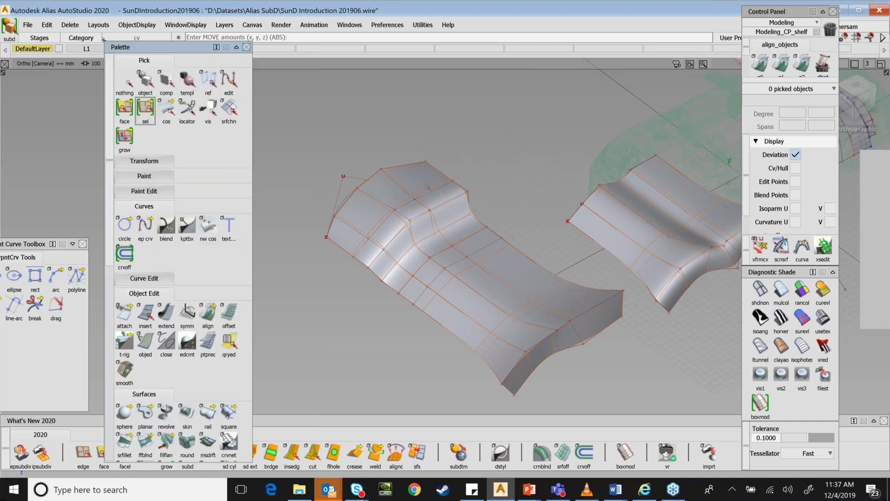
left_click(397, 186)
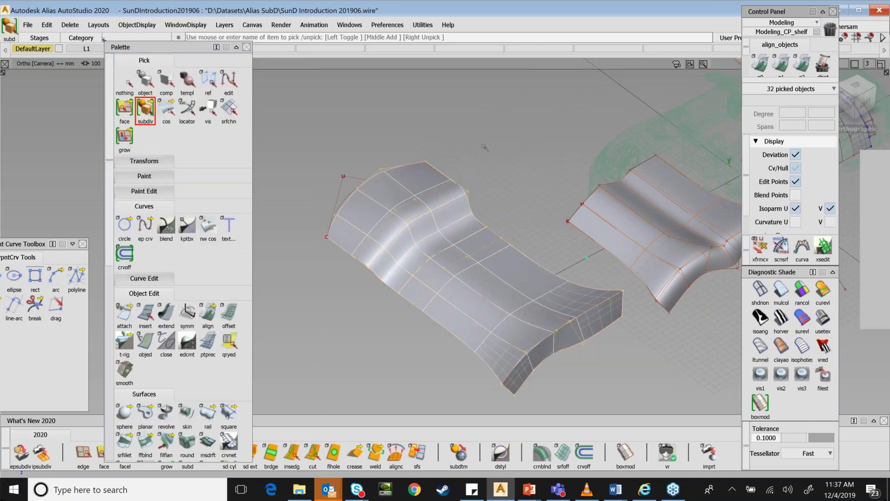
left_click(797, 167)
left_click(796, 208)
left_click(831, 209)
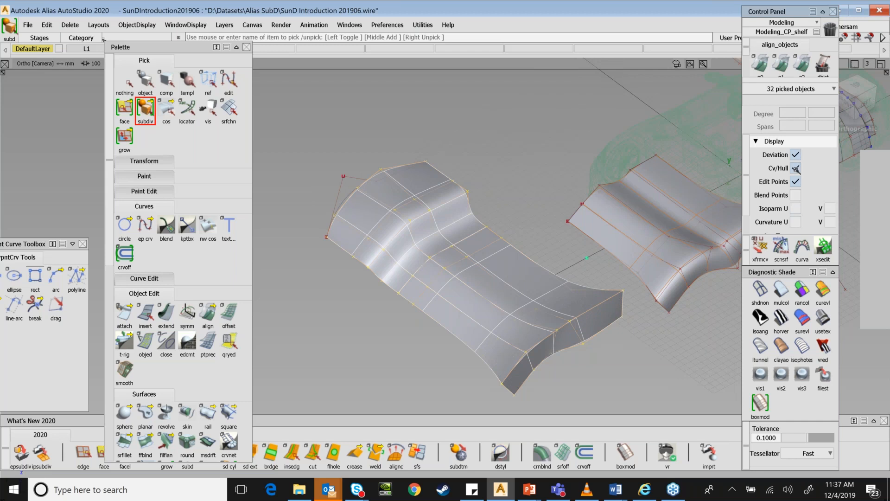
left_click(796, 169)
left_click(797, 182)
left_click_drag(584, 176, 524, 171, "alt+shift")
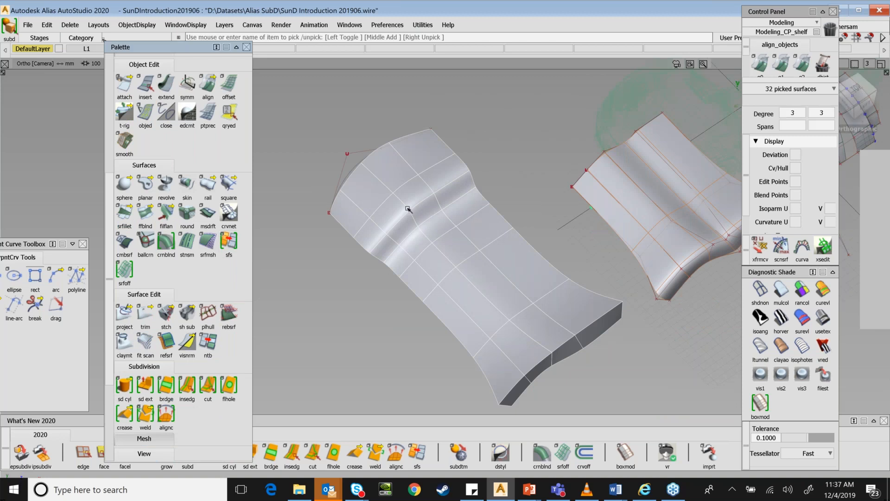
- Assign the picked SubD surface to a new layer L4 and set that layer to reference
key("ctrl+shift+n")
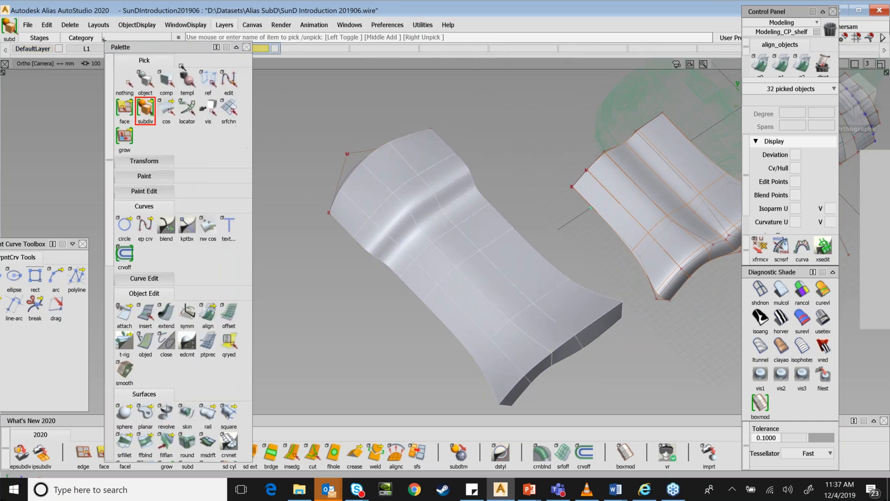
left_click(146, 109)
left_click(249, 48)
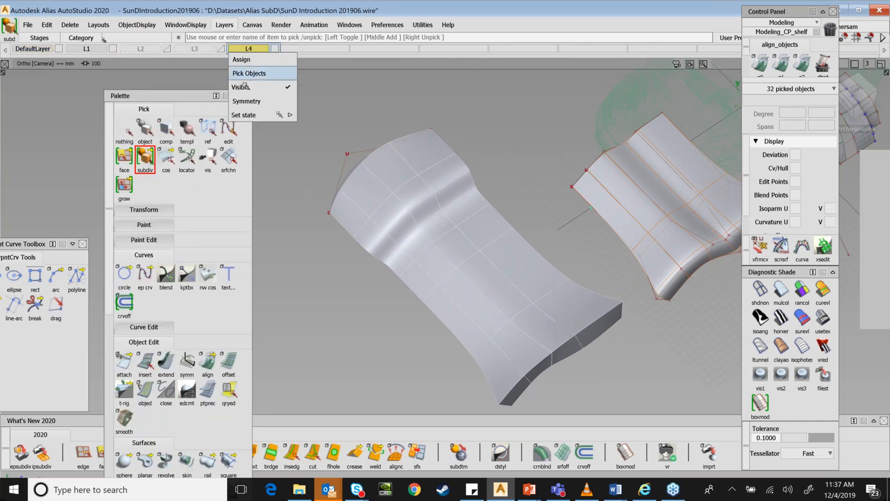
left_click(247, 60)
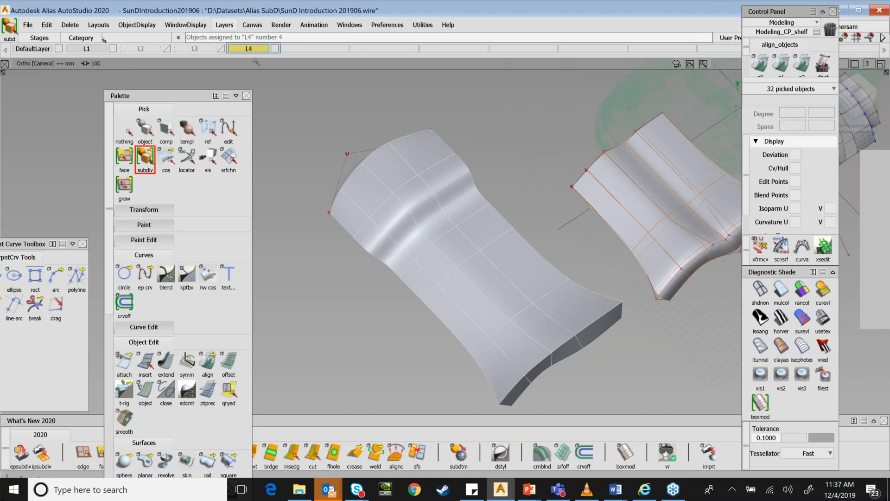
left_click(263, 49)
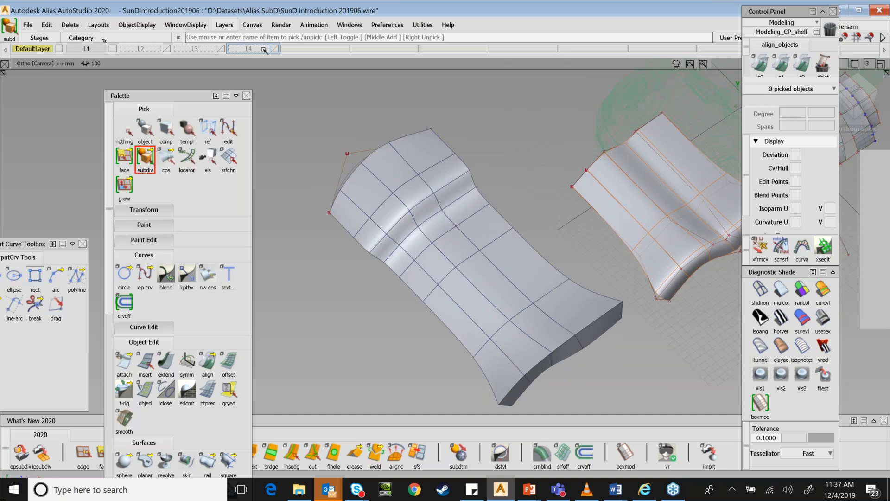
- Inspect how the SubD surface on layer L4 is divided into faces by picking several with Pick Surface, and clear the selection
left_click(481, 130, "ctrl+shift")
left_click_drag(481, 130, 457, 212, "ctrl+shift")
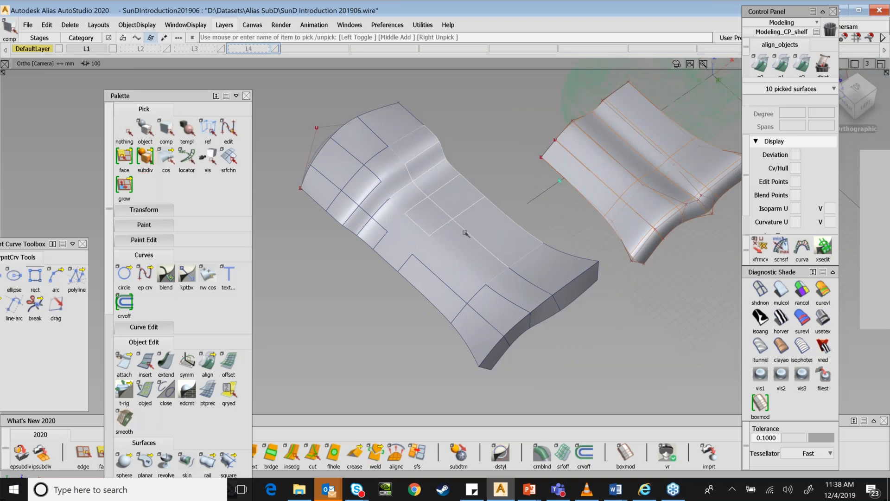
left_click(458, 212)
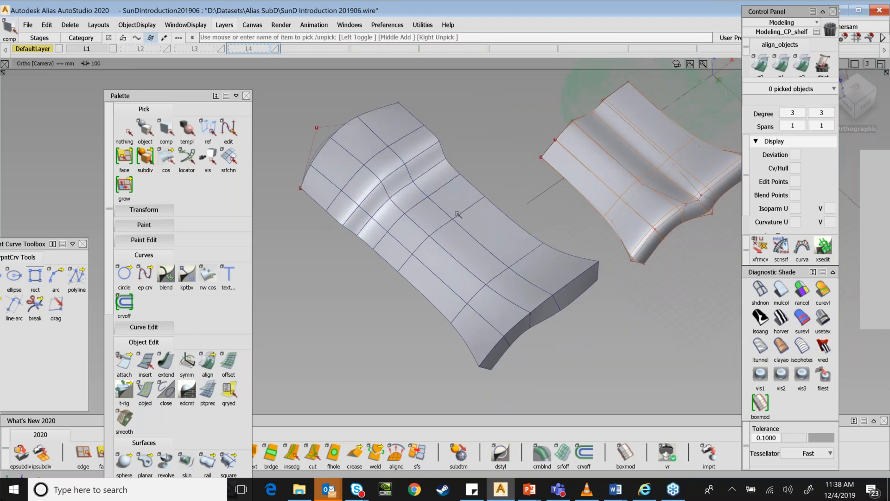
left_click_drag(457, 214, 410, 258, "alt+shift")
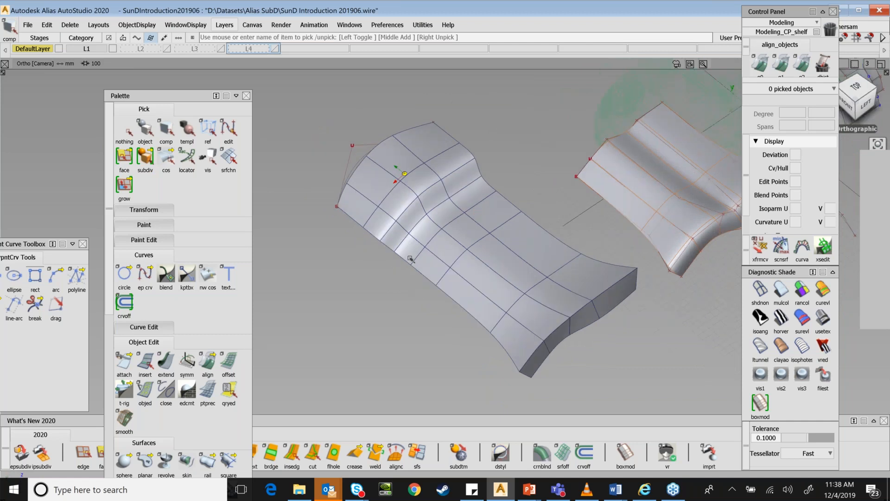
right_click_drag(409, 259, 445, 258, "alt+shift")
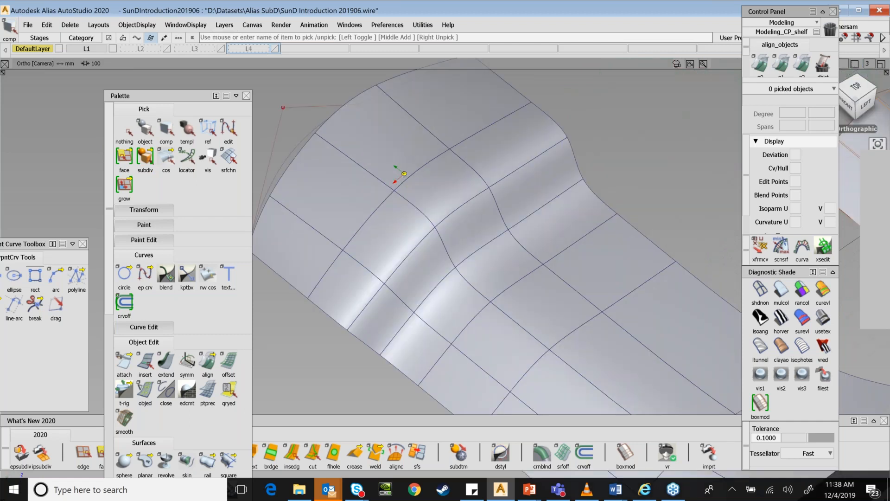
middle_click_drag(404, 174, 392, 204, "alt+shift")
left_click(443, 134)
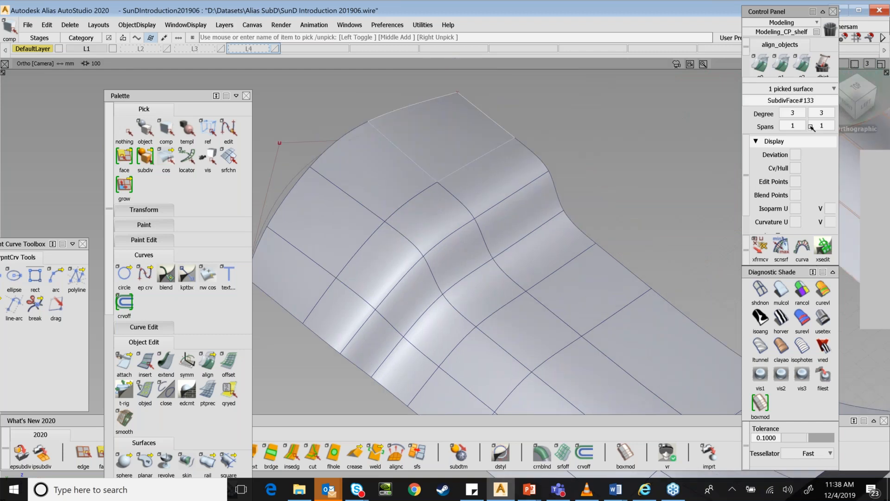
left_click(494, 177)
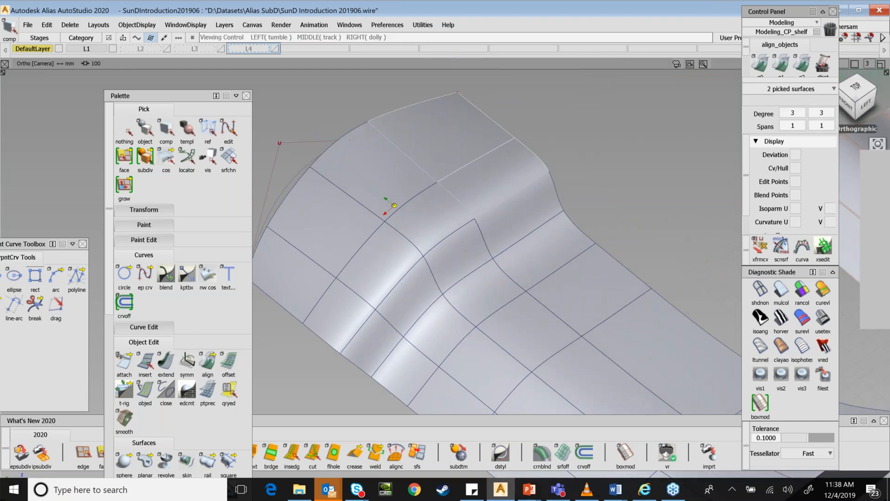
right_click_drag(445, 258, 408, 258, "alt+shift")
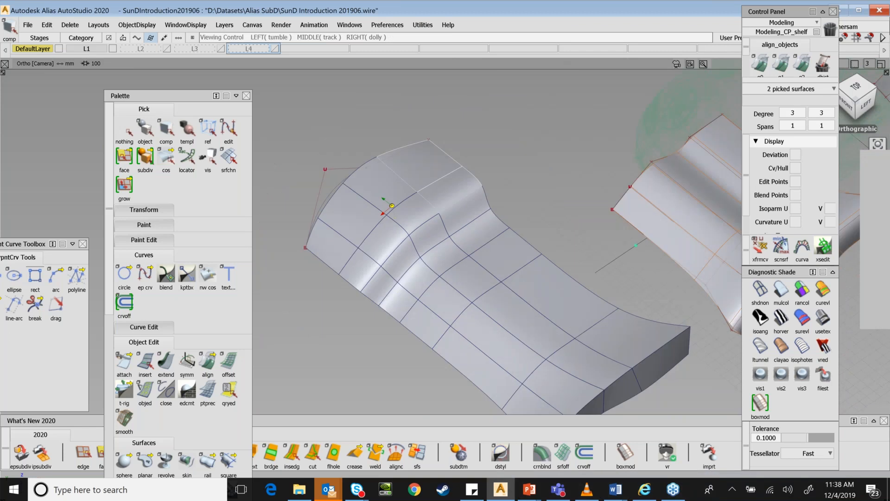
middle_click_drag(555, 267, 493, 226, "alt+shift")
left_click(493, 226)
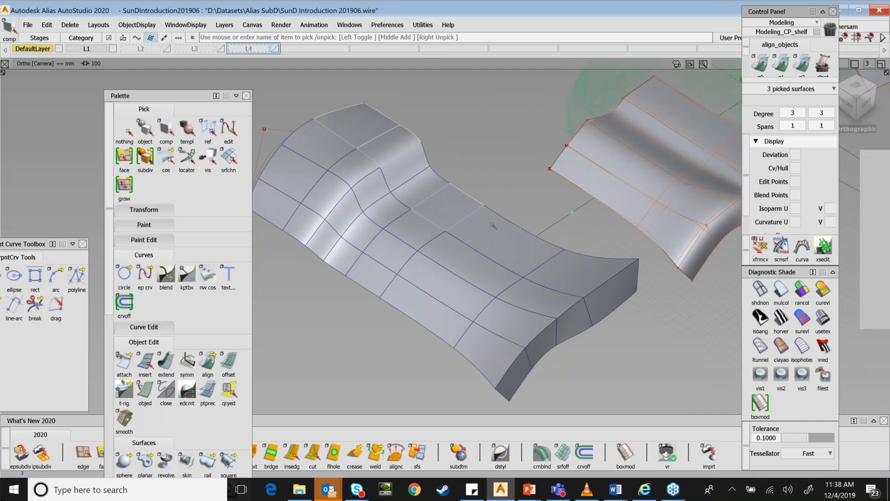
left_click_drag(493, 226, 485, 312, "alt+shift")
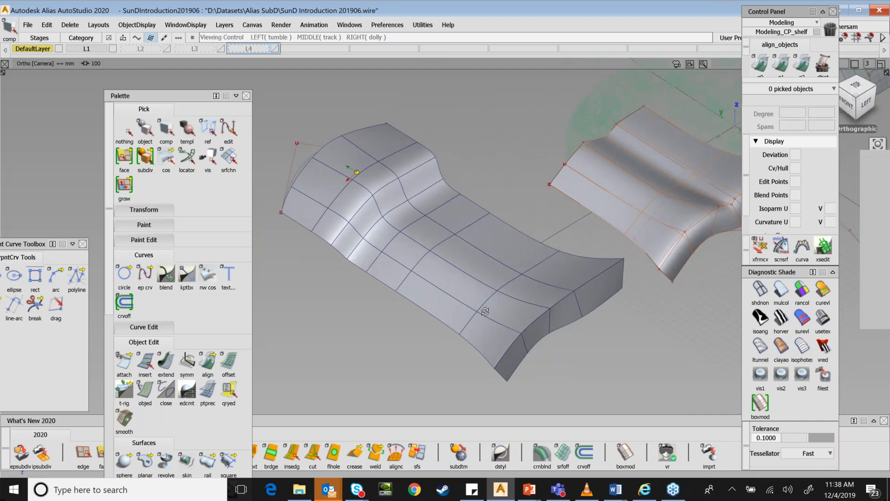
left_click_drag(485, 312, 393, 282, "alt+shift")
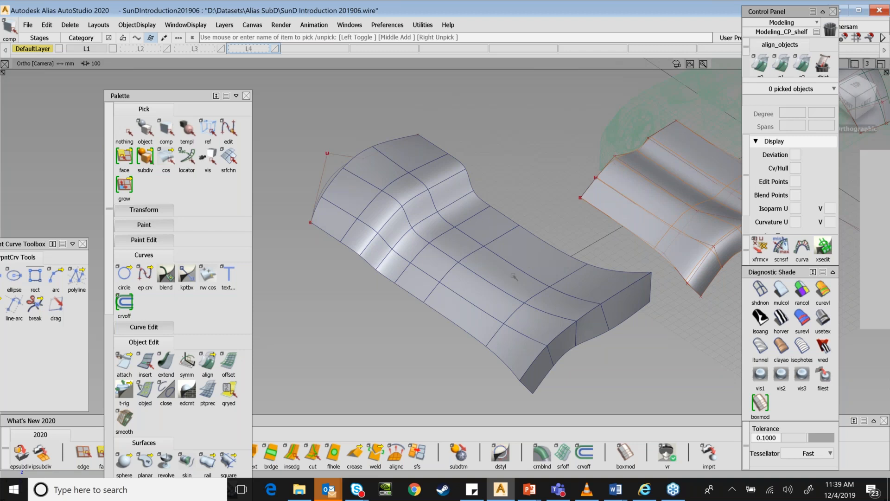
- Pick the single long face along the outer border of the SubD surface nearest the car with Pick Surface
key("shift+alt")
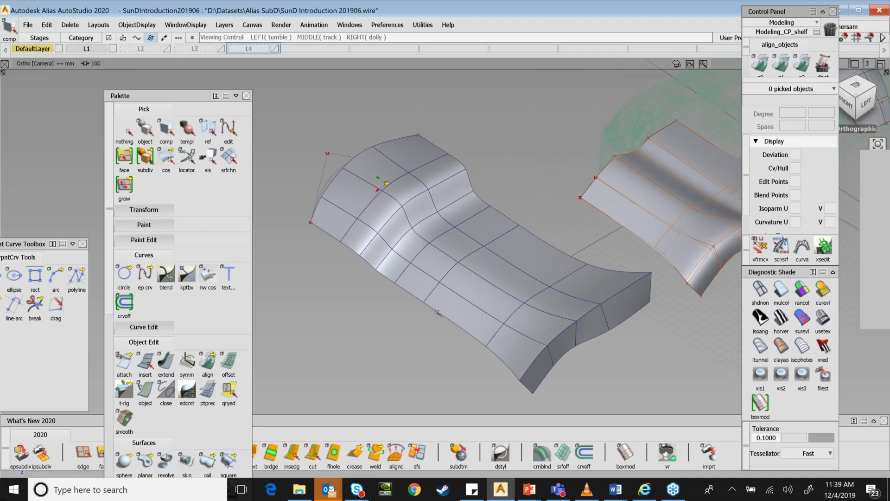
middle_click_drag(437, 313, 575, 227, "alt+shift")
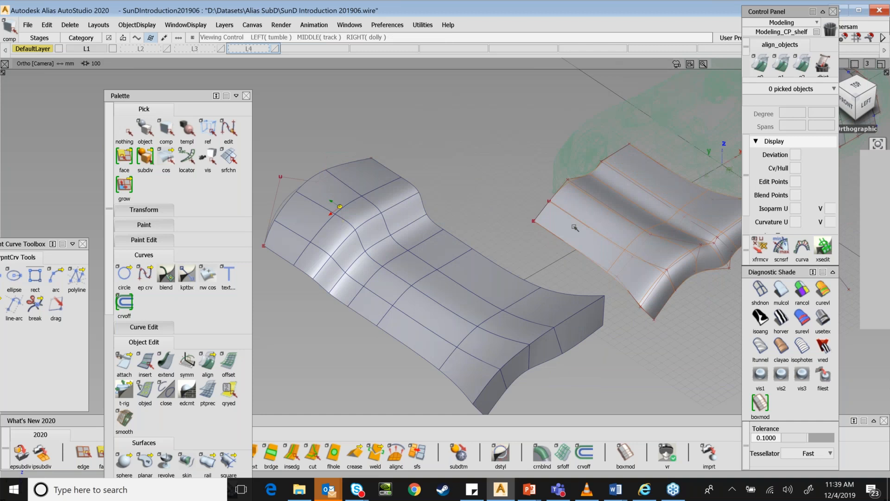
right_click_drag(575, 227, 534, 215, "alt+shift")
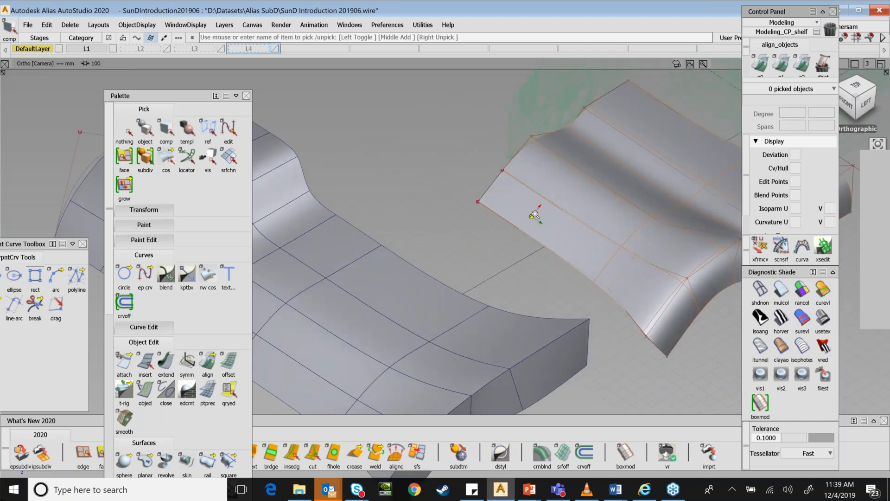
right_click_drag(534, 215, 372, 125, "alt+shift")
left_click_drag(372, 125, 333, 126, "ctrl+shift")
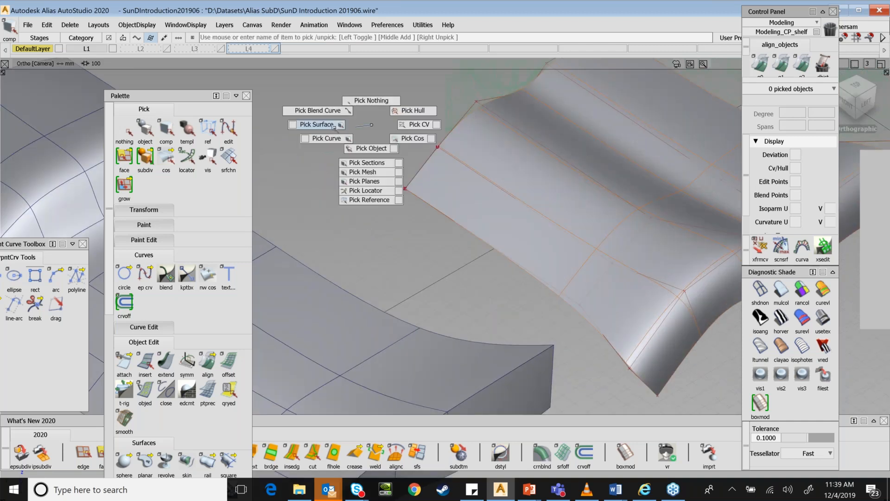
left_click(599, 133)
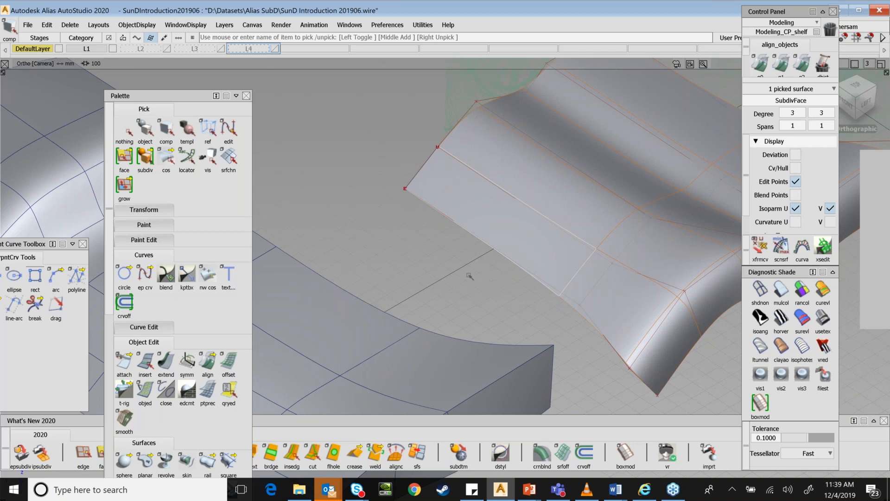
key("shift+alt")
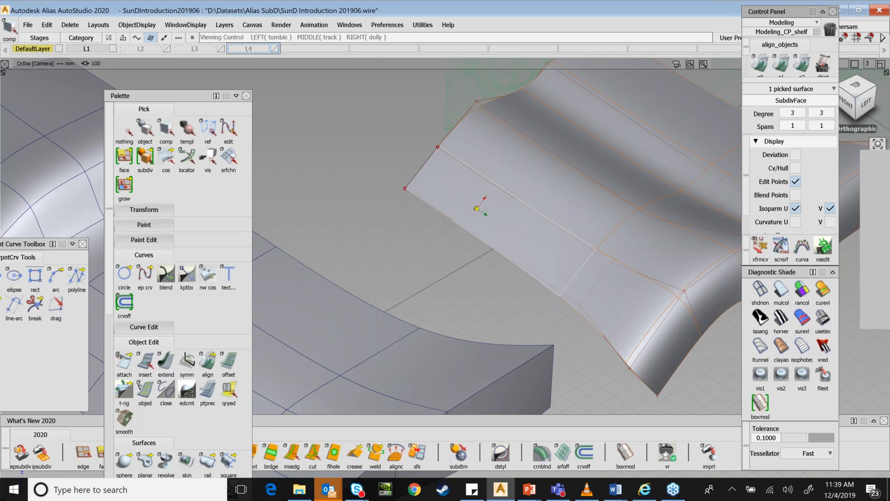
left_click_drag(436, 272, 439, 270, "alt+shift")
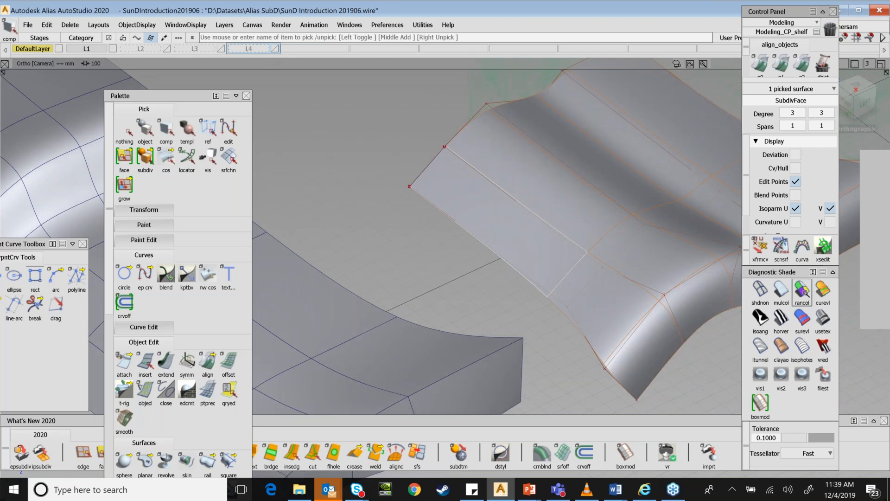
- Preview the picked face in random color diagnostic shading, turn on its CV/hull display, and remove its shading
left_click(806, 293)
middle_click_drag(503, 286, 481, 266, "alt+shift")
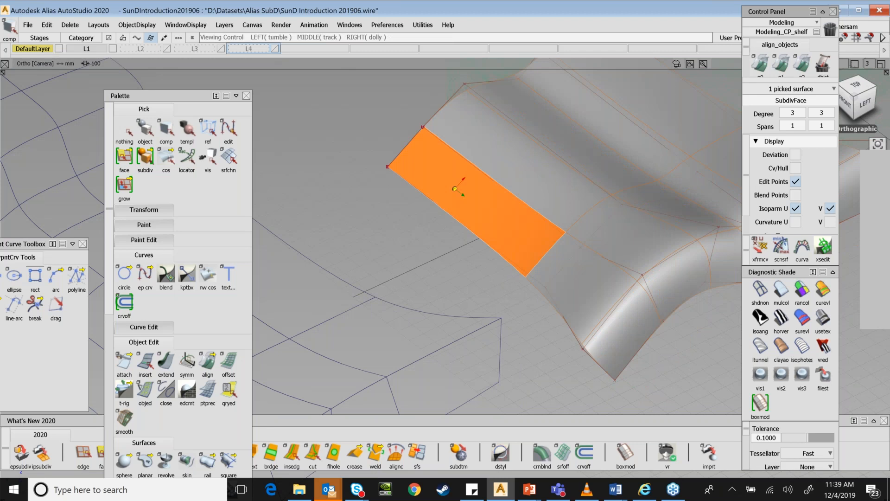
right_click_drag(455, 189, 492, 190, "alt+shift")
left_click(796, 168)
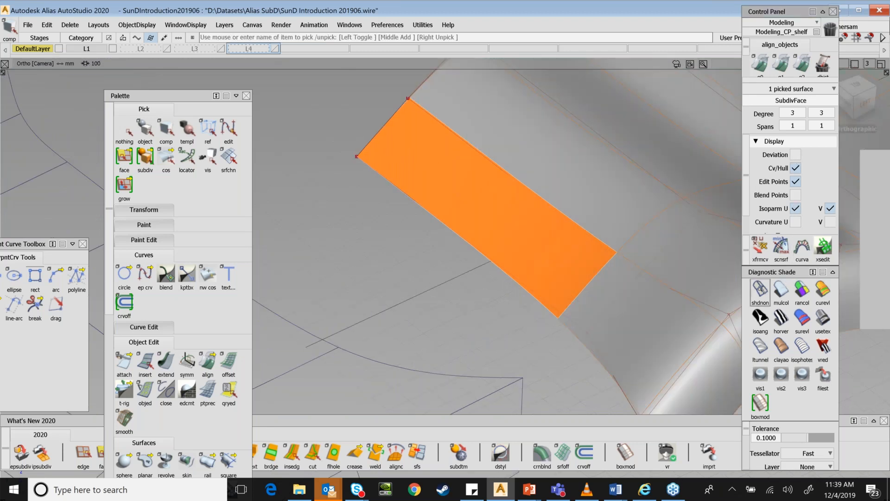
left_click(761, 290)
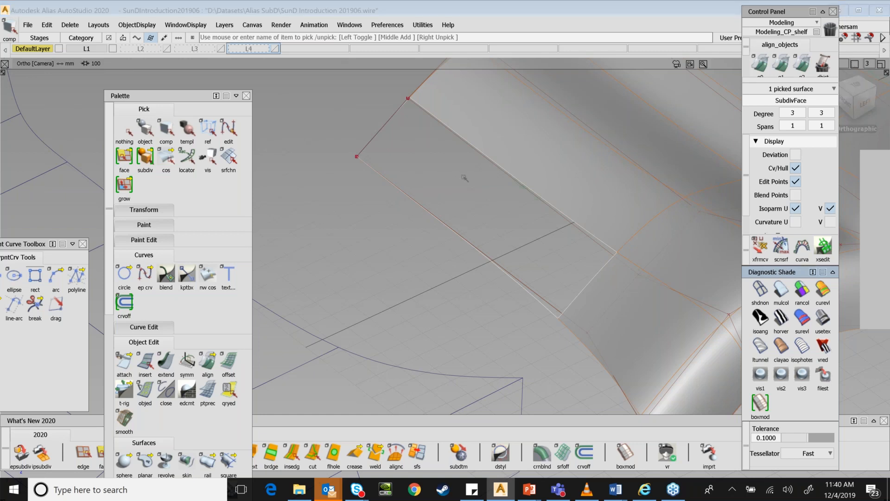
- Examine the unshaded face against the rest of the SubD surface from near and far, and clear the selection
key("shift+alt")
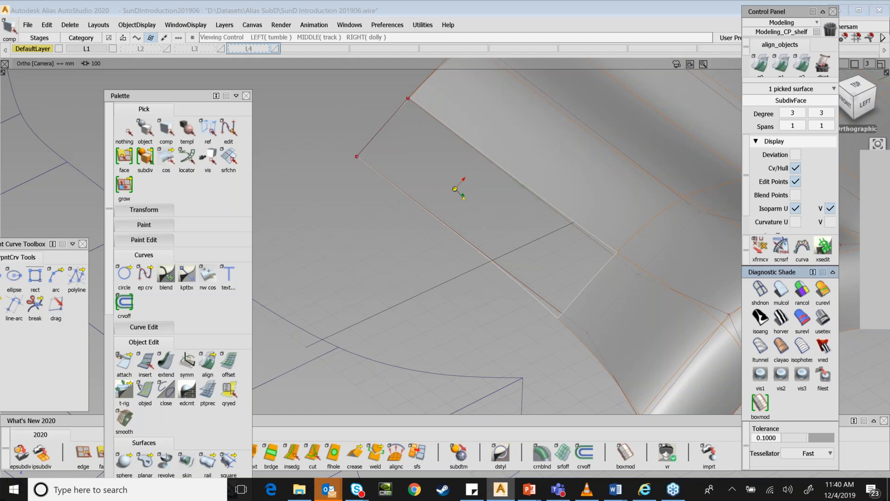
mouse_move(456, 190)
right_mouse_down("alt+shift")
mouse_move(457, 207)
mouse_move(456, 199)
right_mouse_up("alt+shift")
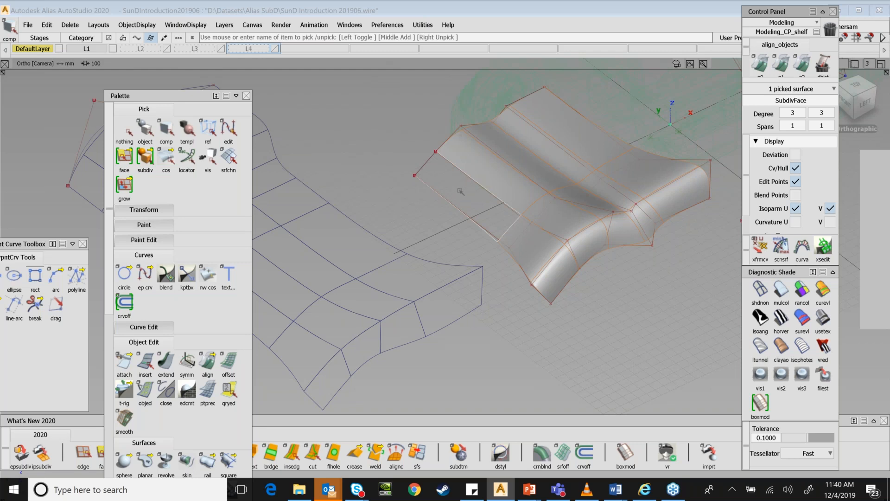
key("shift+alt")
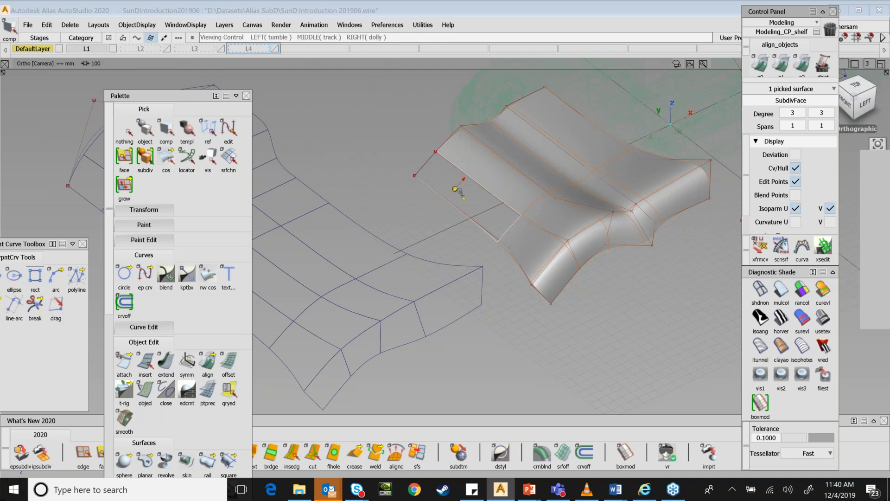
right_click_drag(487, 204, 488, 225, "alt+shift")
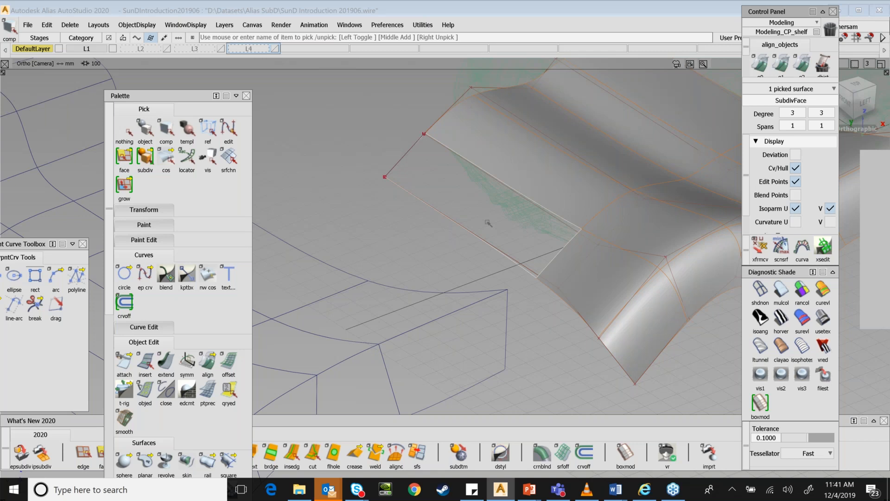
left_click_drag(483, 226, 480, 188, "ctrl+shift")
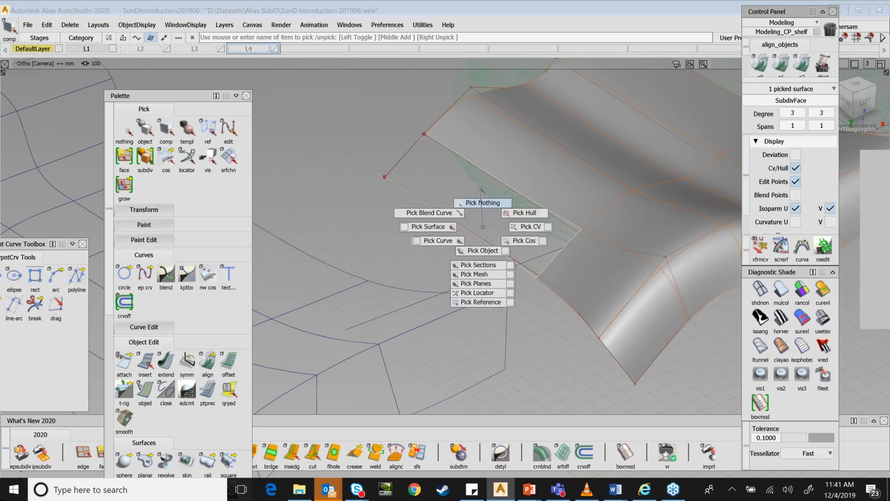
left_click_drag(481, 190, 481, 190, "ctrl+shift")
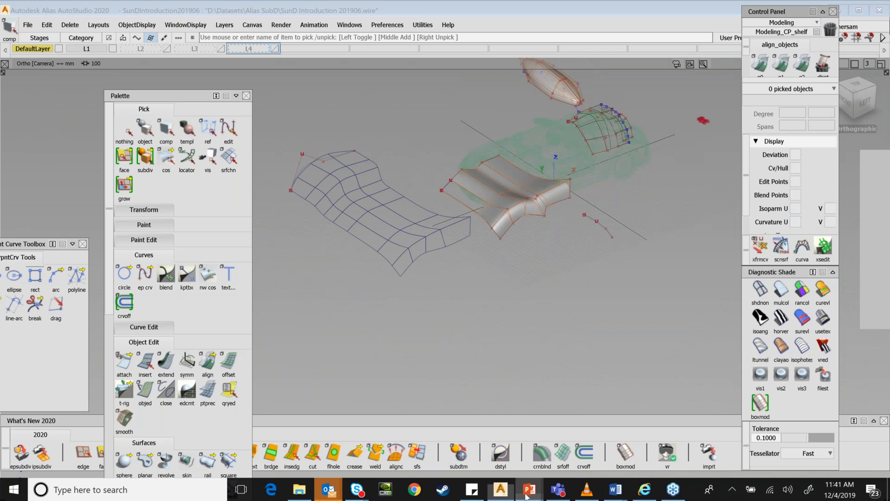
- Switch to the PowerPoint slide show and advance from the Fill Hole slide to the one on exchanging SubDs between Maya, Speedform and Alias
left_click(528, 490)
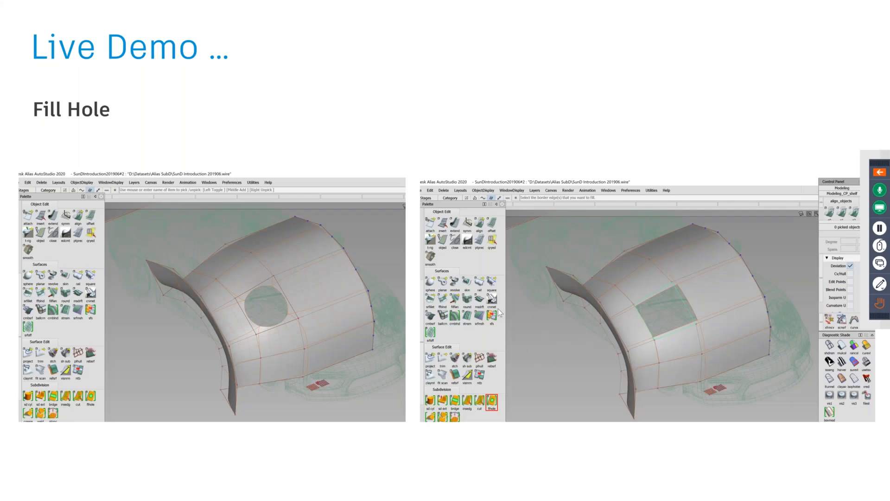
left_click(499, 312)
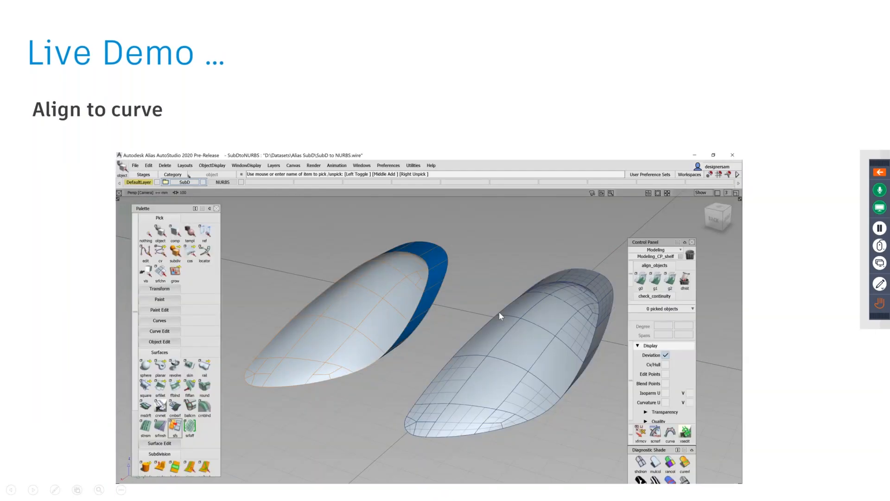
left_click(499, 312)
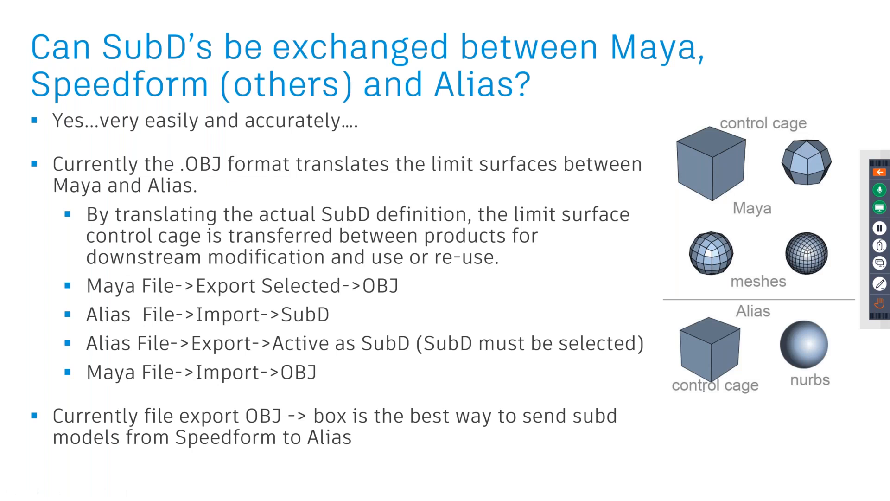
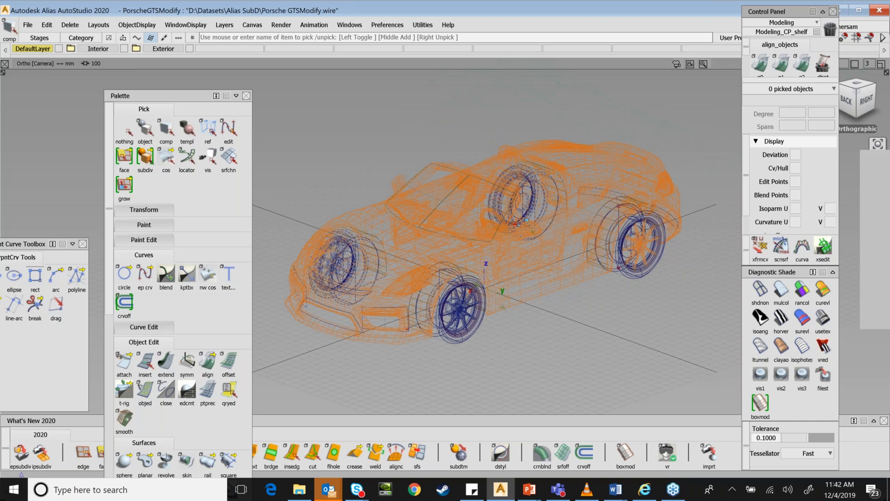
- Examine the shaded Porsche model from its front and side, and up close along the front fender's SubD face layout
left_click_drag(526, 221, 552, 256, "alt+shift")
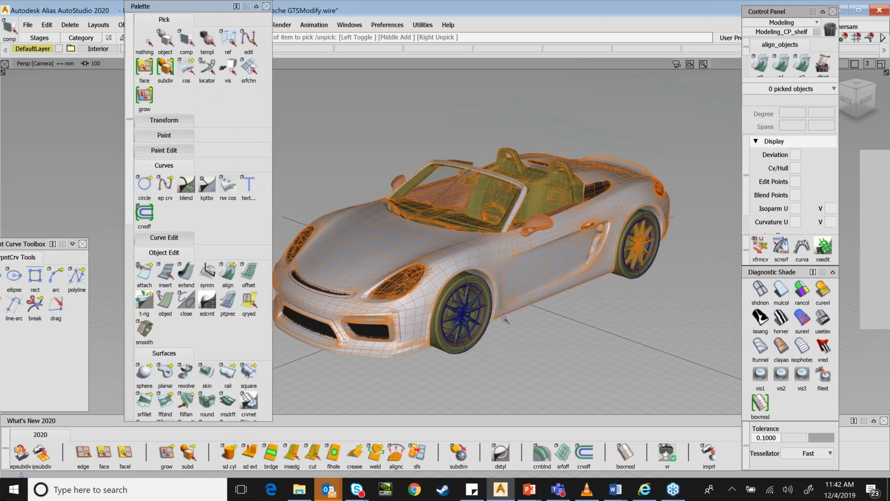
left_click_drag(506, 321, 487, 323, "alt+shift")
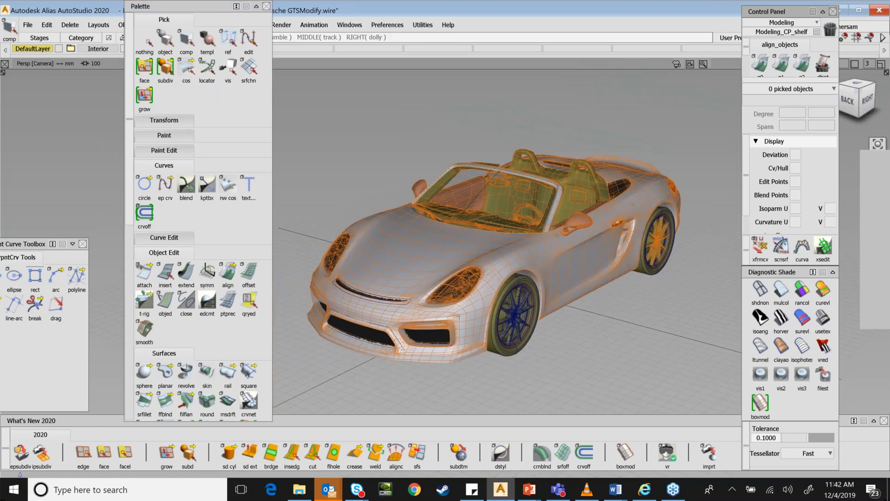
right_click_drag(487, 323, 624, 319, "alt+shift")
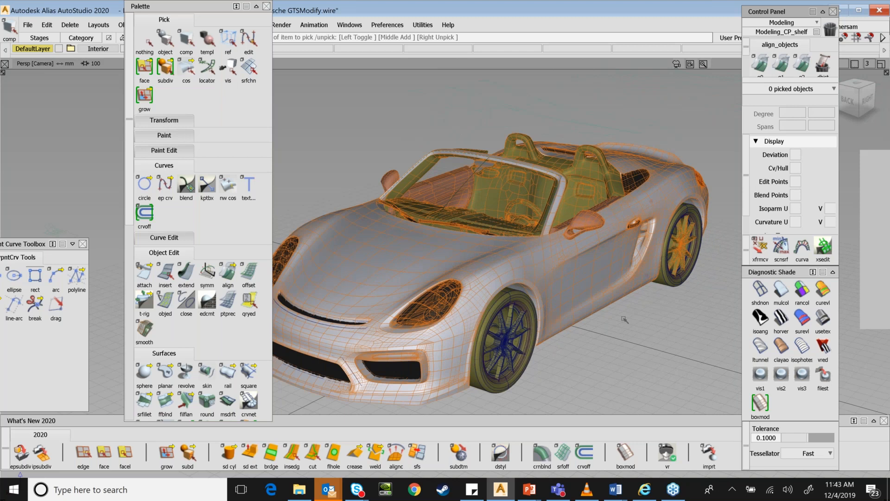
left_click_drag(624, 319, 635, 320, "alt+shift")
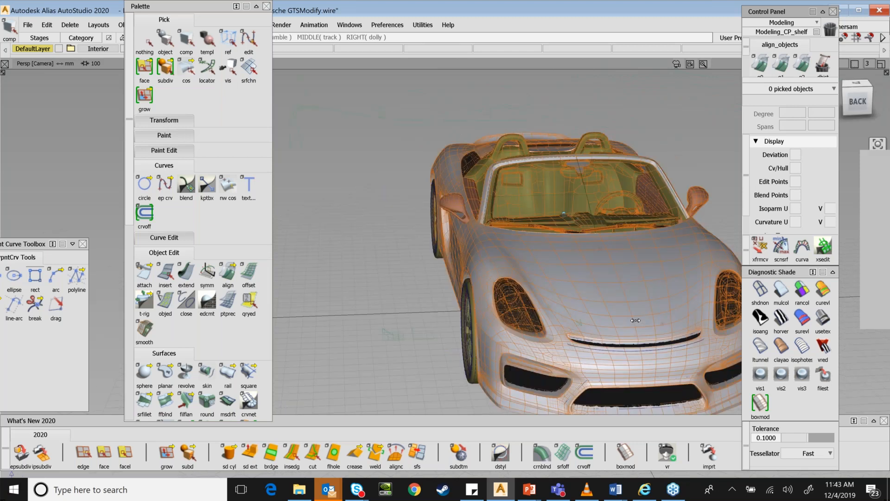
left_click_drag(635, 319, 501, 321, "alt+shift")
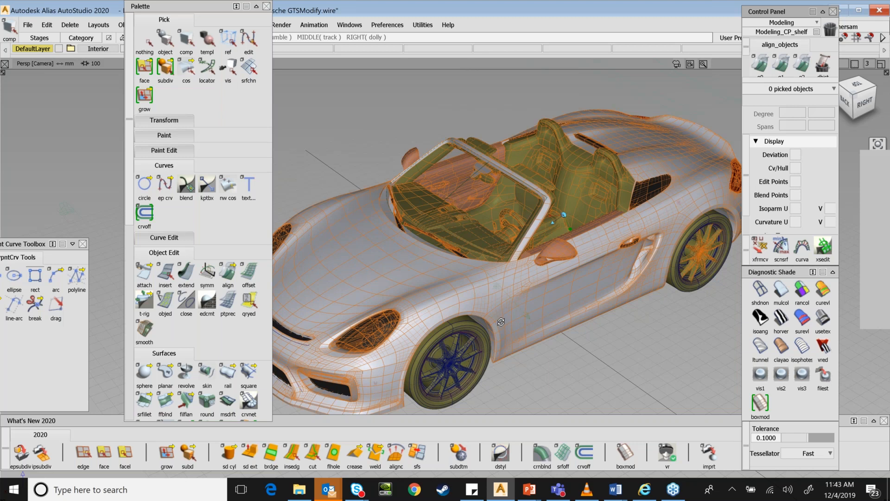
right_click_drag(501, 322, 493, 207, "alt+shift")
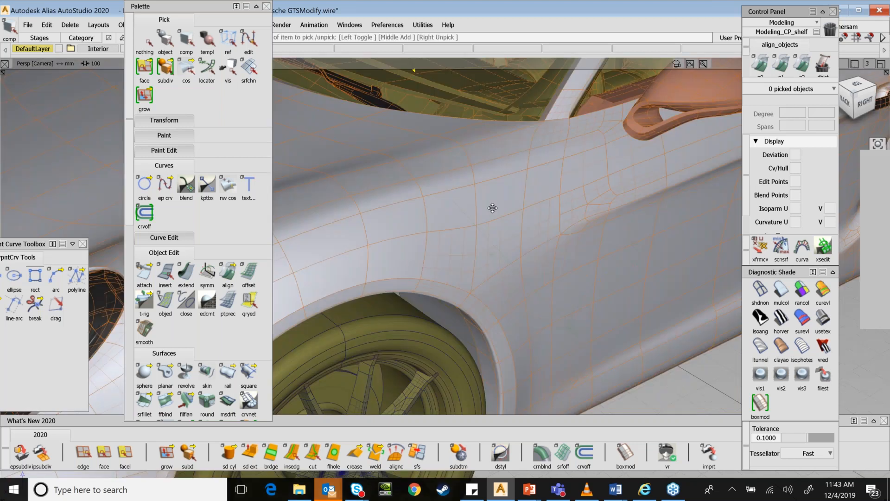
left_click_drag(492, 207, 513, 293, "alt+shift")
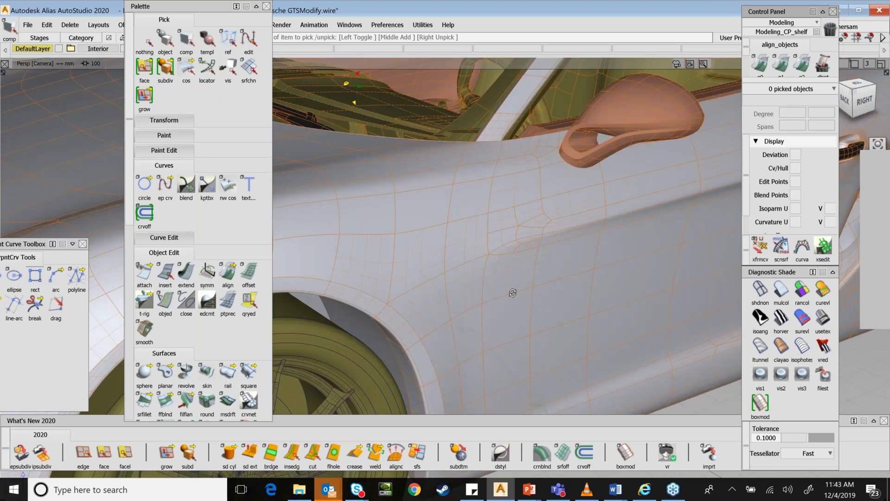
left_click_drag(512, 292, 591, 192, "alt+shift")
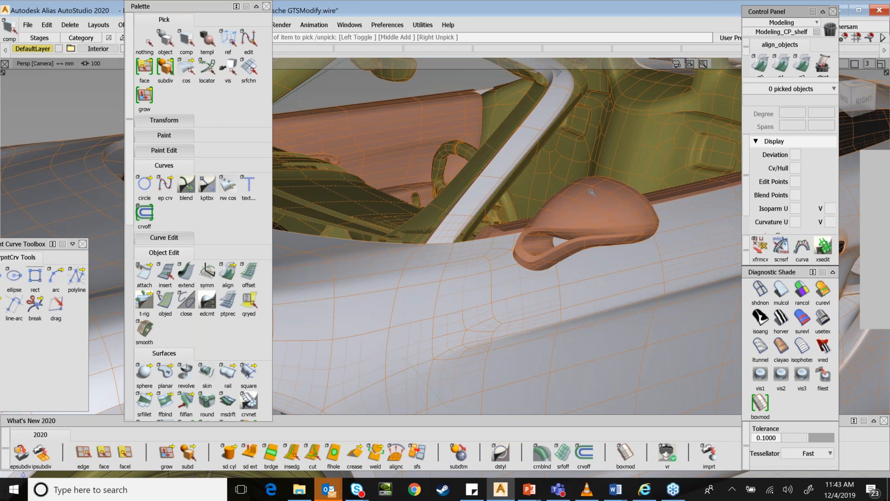
- Examine the side mirror from front and rear, the door with its handle and side scoop, and the car body as a whole
right_click_drag(591, 191, 579, 252, "alt+shift")
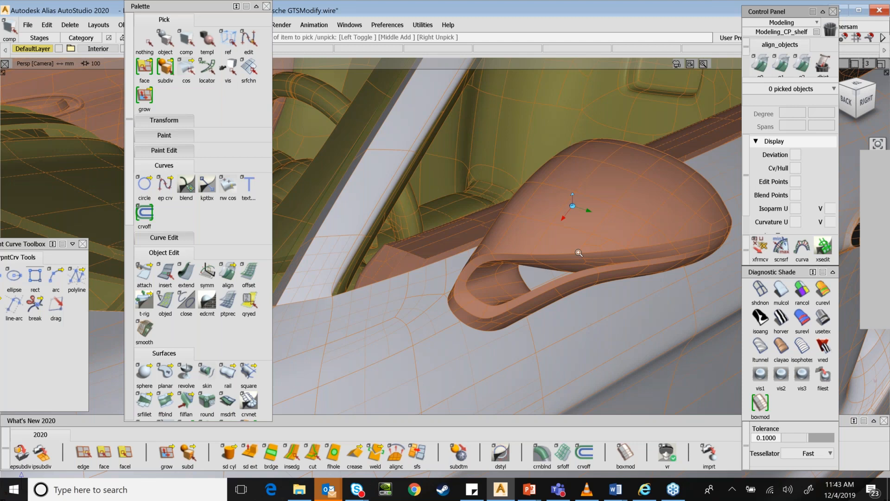
left_click_drag(579, 252, 543, 225, "alt+shift")
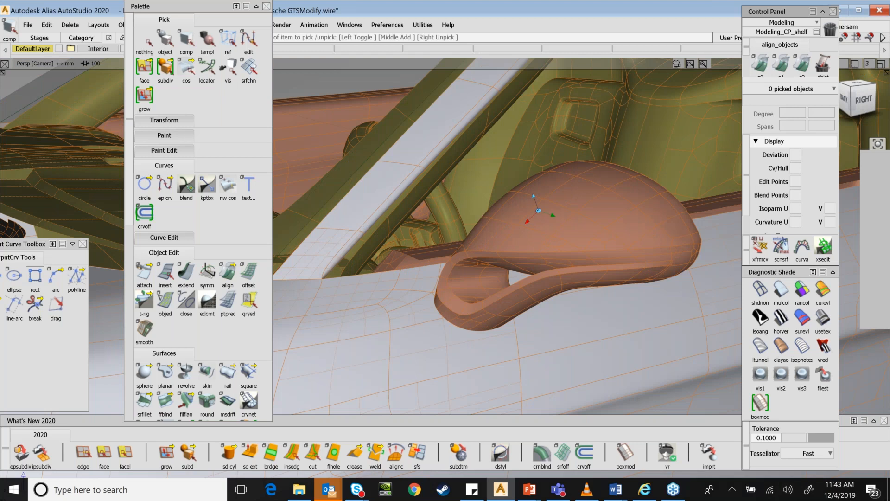
left_click_drag(538, 210, 608, 298, "alt+shift")
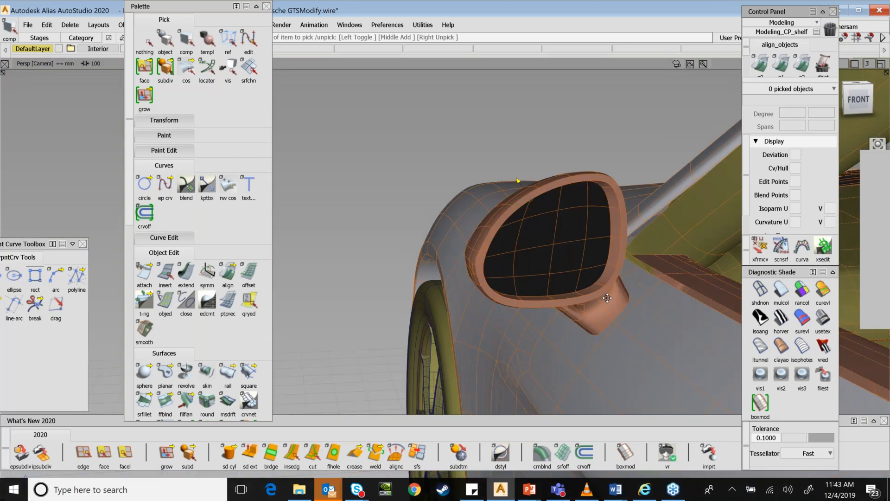
left_click_drag(607, 299, 621, 308, "alt+shift")
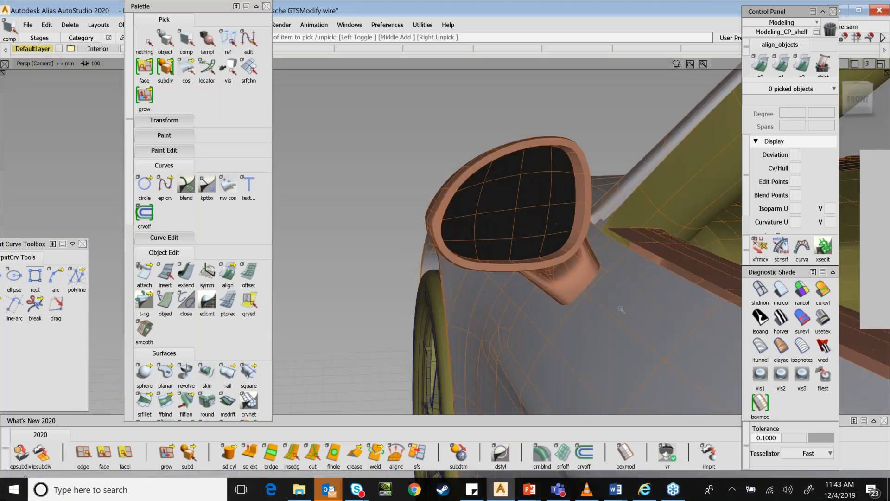
right_click_drag(621, 309, 589, 276, "alt+shift")
left_click_drag(589, 276, 592, 278, "alt+shift")
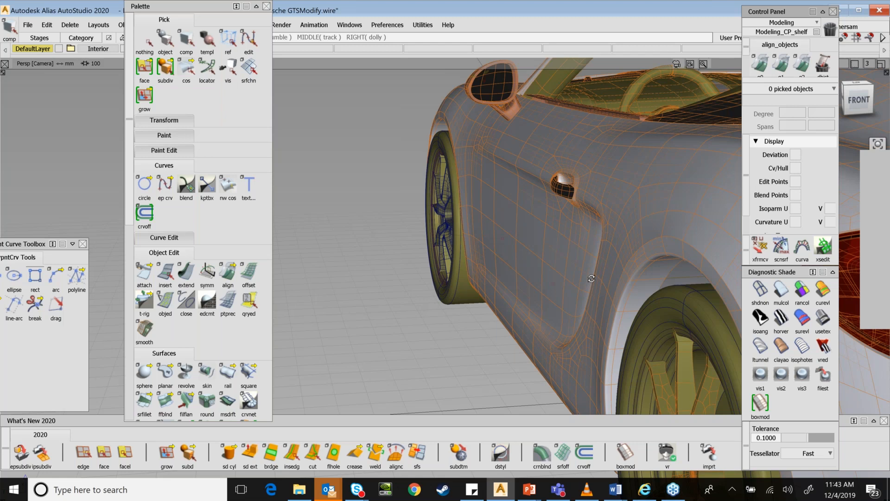
left_click_drag(591, 279, 552, 267, "alt+shift")
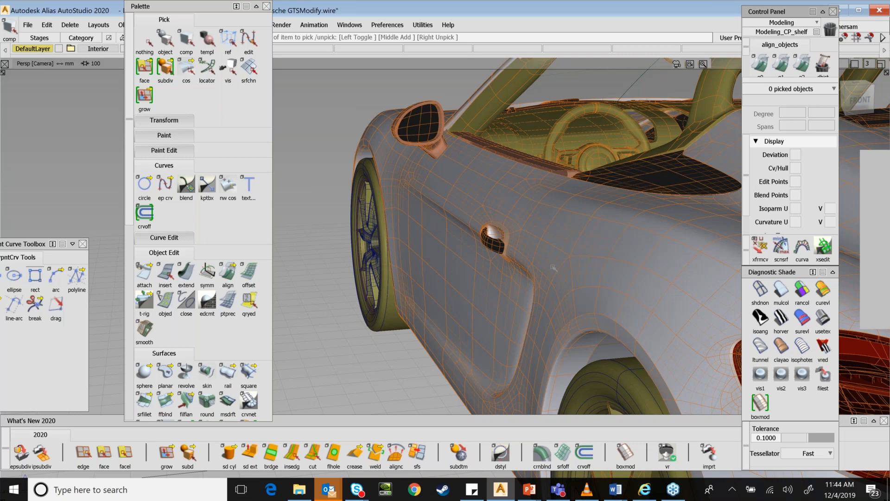
key("alt+shift")
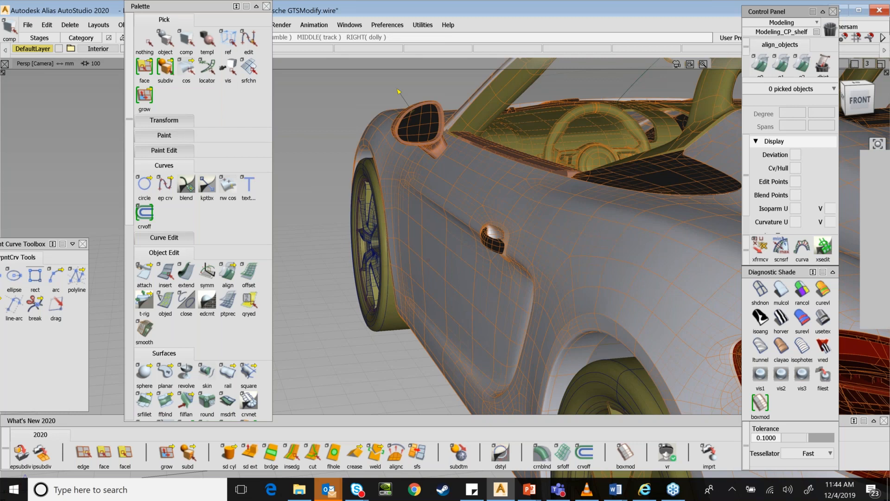
right_click_drag(578, 260, 554, 261, "alt+shift")
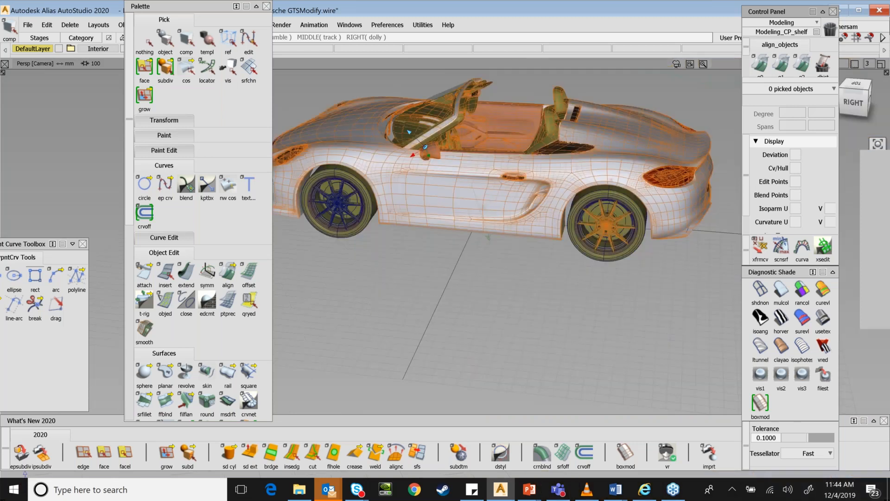
left_click_drag(469, 320, 543, 329, "alt+shift")
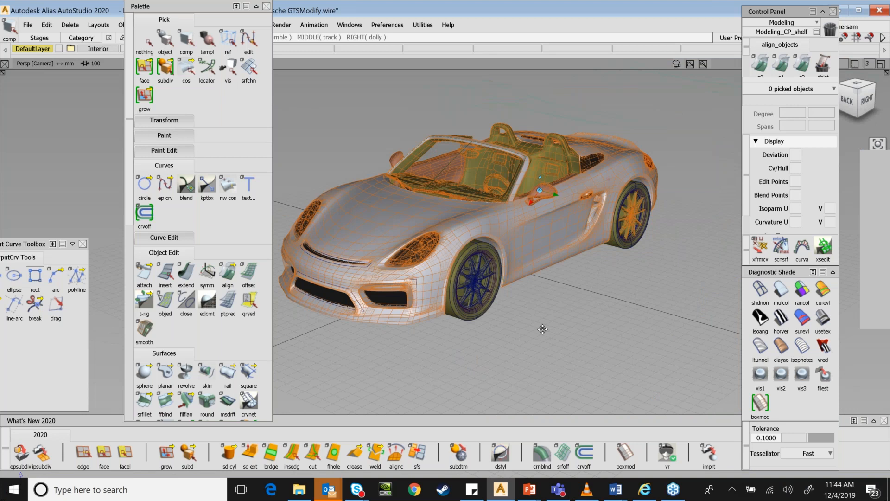
right_click_drag(543, 328, 612, 319, "alt+shift")
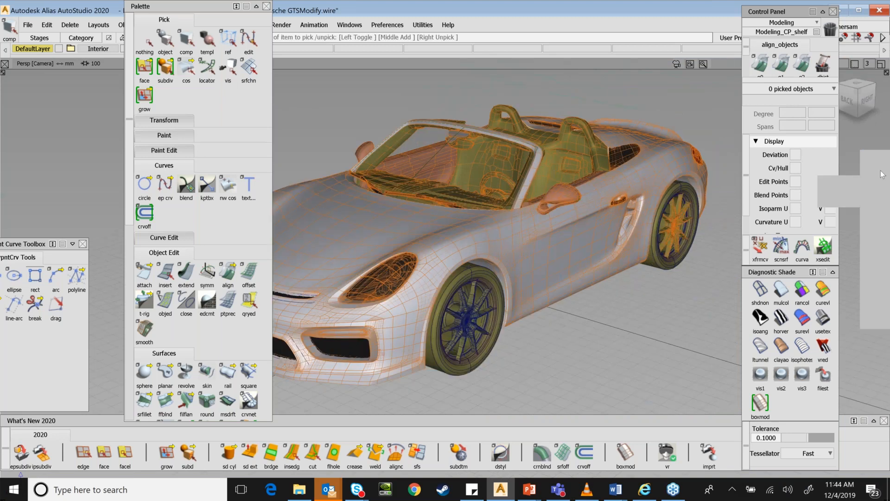
left_click(881, 171)
left_click(733, 363)
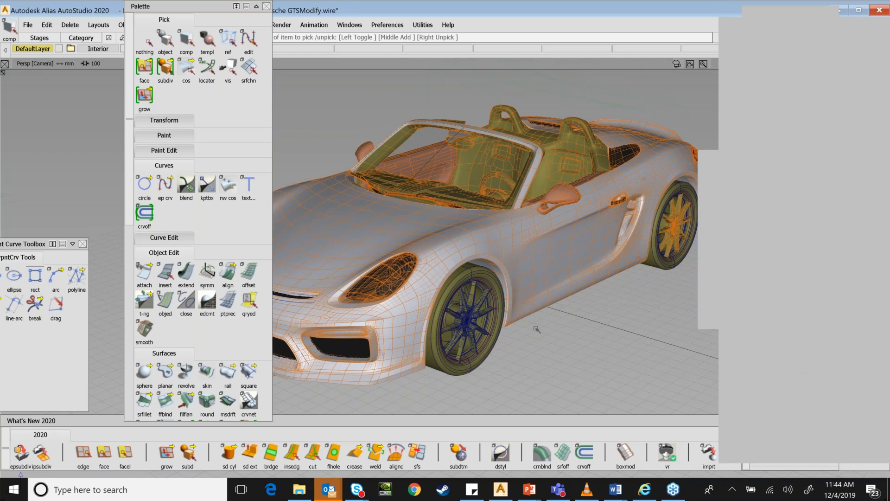
left_click_drag(536, 329, 556, 326, "alt+shift")
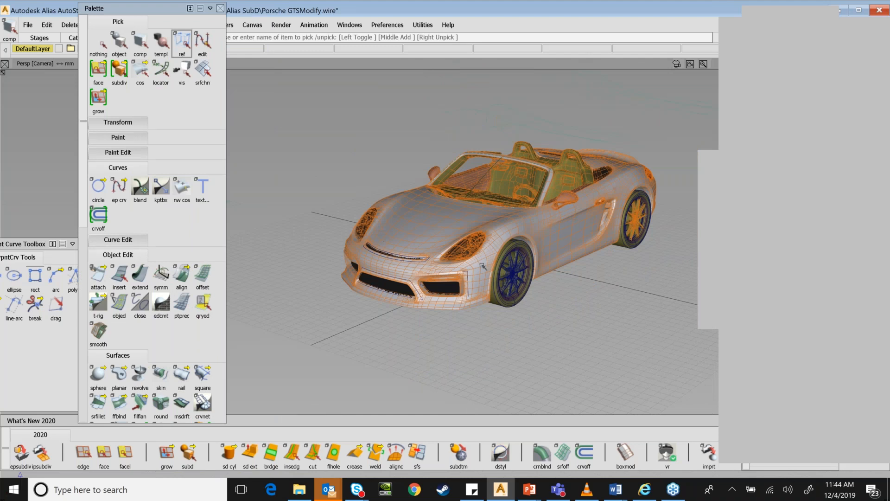
right_click_drag(483, 265, 547, 348, "alt+shift")
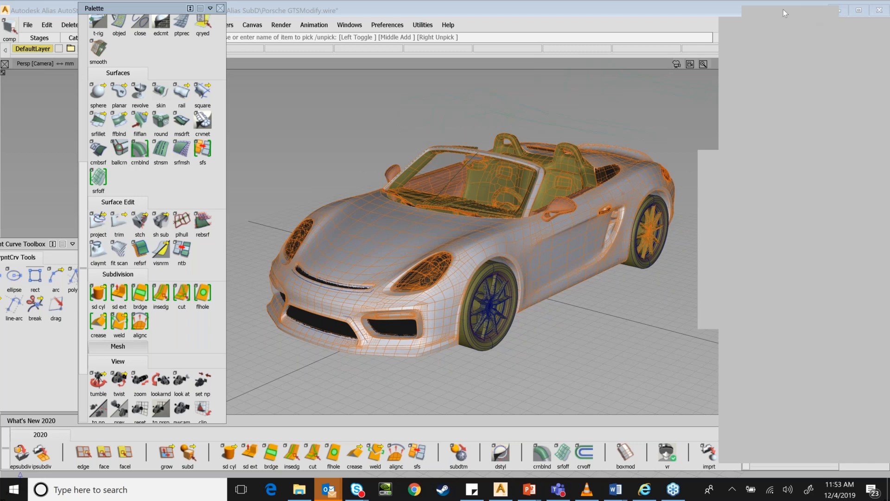
left_click_drag(783, 9, 686, 4)
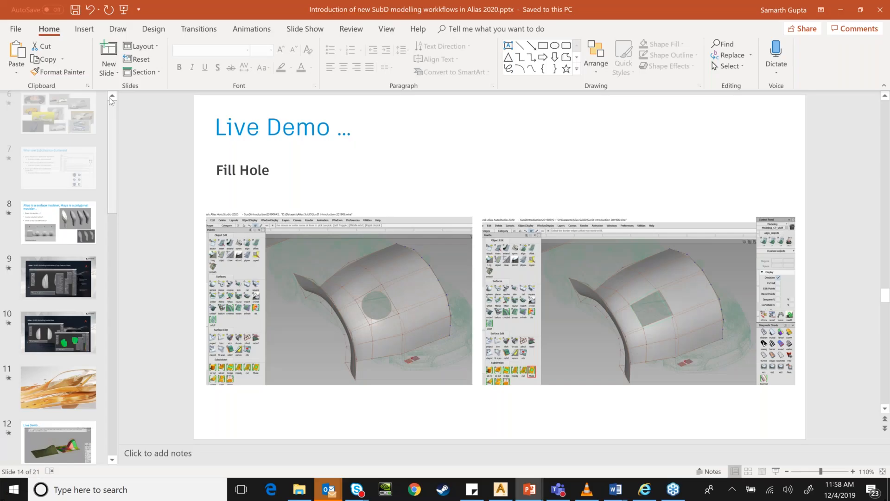
- In the PowerPoint presentation, select the title slide, number 3, and start the slide show from it
scroll(110, 98, "up", 5)
left_click(71, 238)
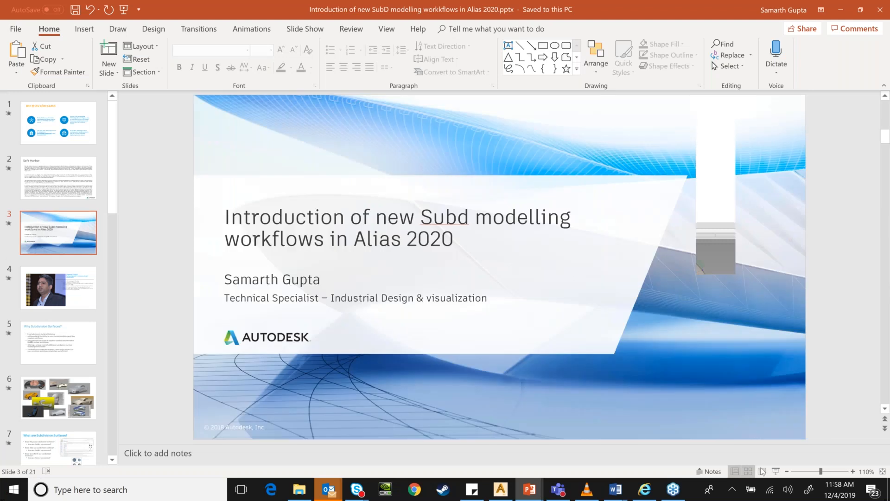
left_click(776, 471)
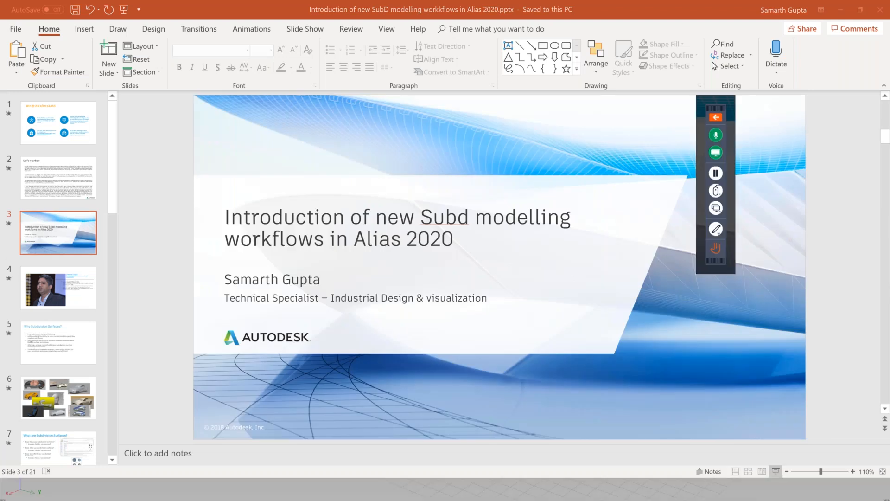